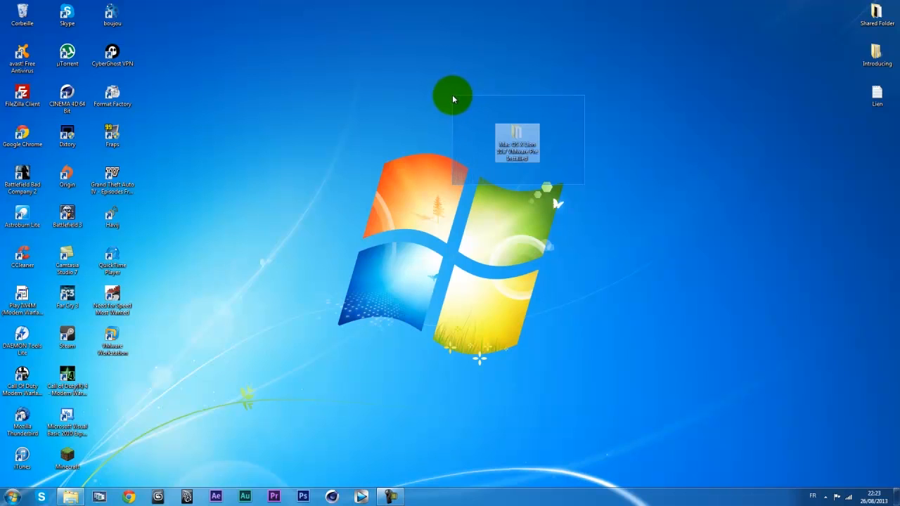
- Move the Mac OS X Lion 10.7 VMware Pre Installed folder a little higher on the desktop
mouse_move(453, 98)
left_mouse_down()
mouse_move(447, 103)
mouse_move(457, 107)
mouse_move(444, 106)
mouse_move(451, 100)
left_mouse_up()
left_click(452, 88)
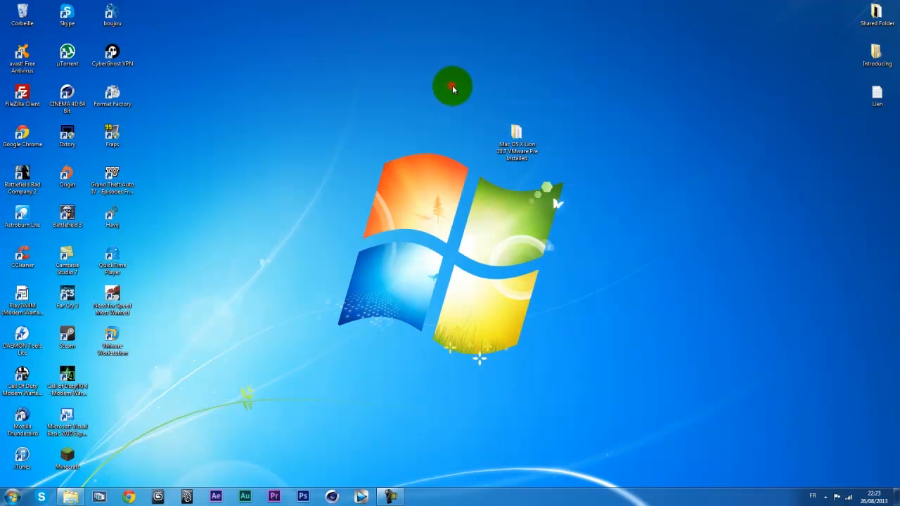
left_click(519, 143)
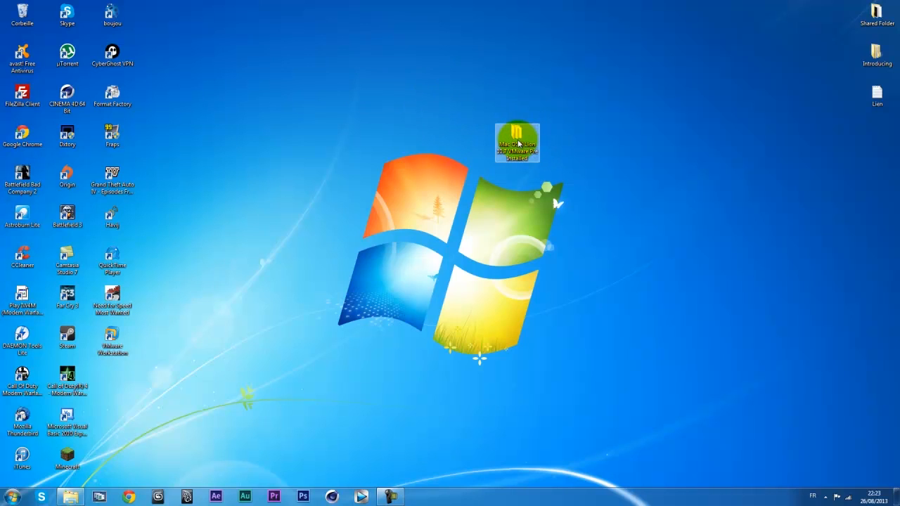
left_click_drag(516, 140, 475, 261)
left_click_drag(493, 166, 478, 104)
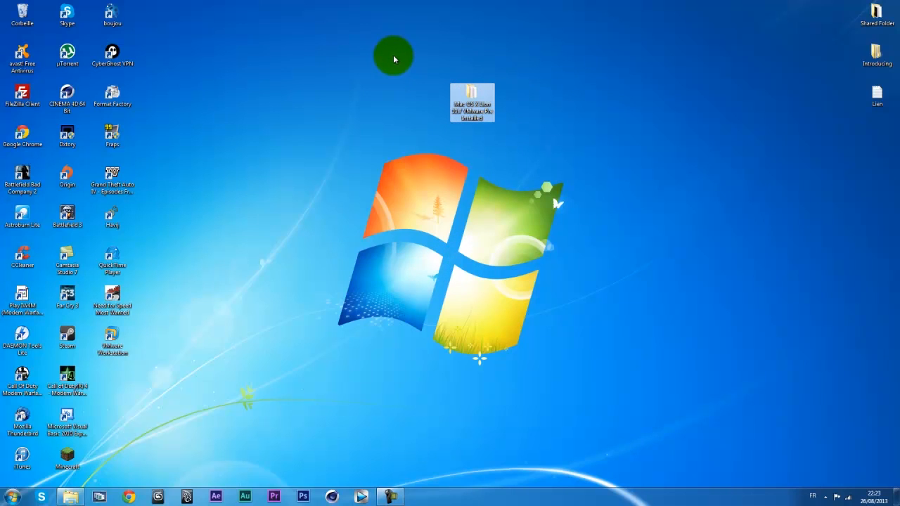
left_click(412, 63)
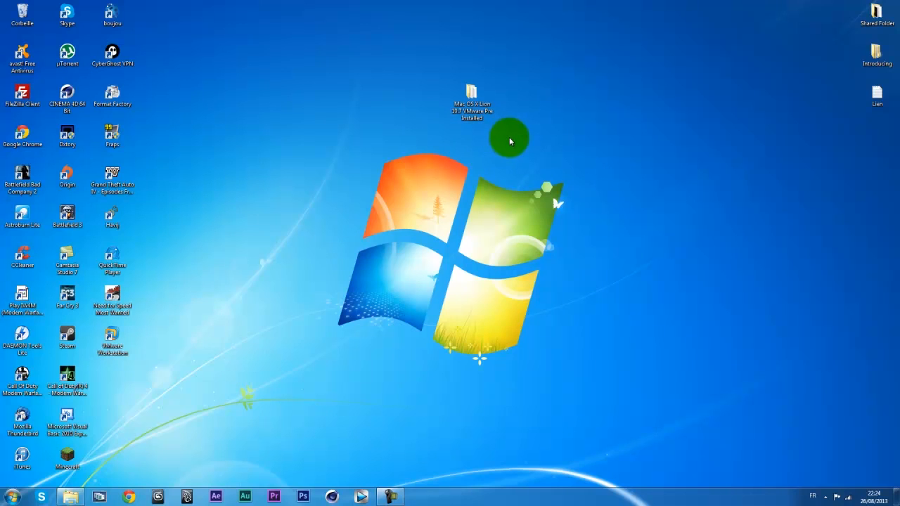
left_click_drag(492, 131, 444, 84)
left_click(438, 84)
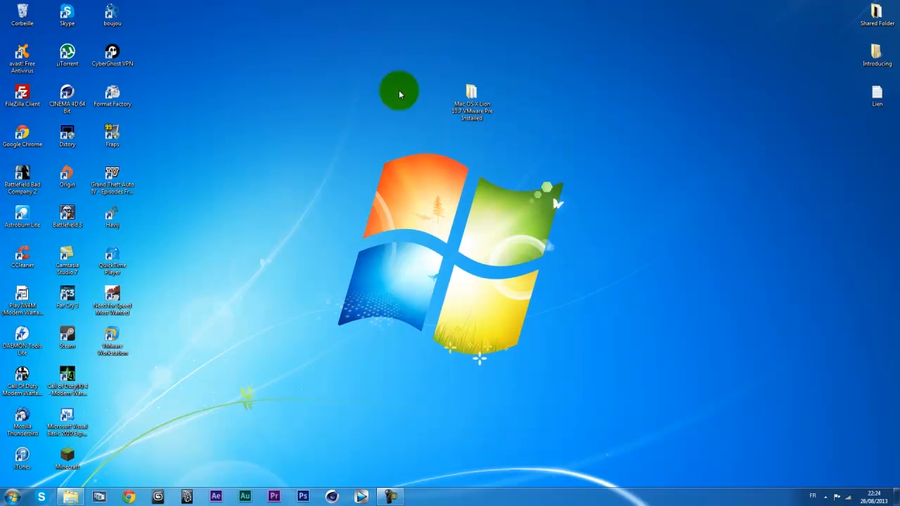
left_click_drag(442, 67, 509, 155)
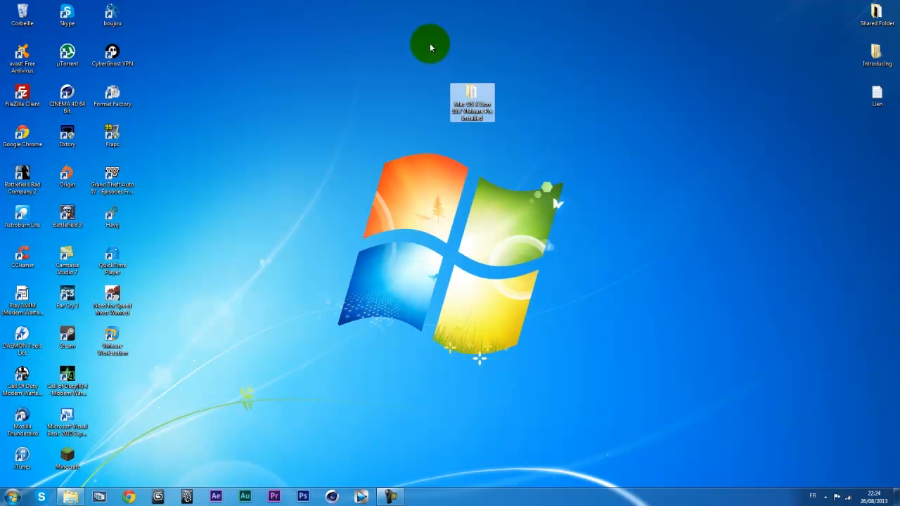
left_click(429, 55)
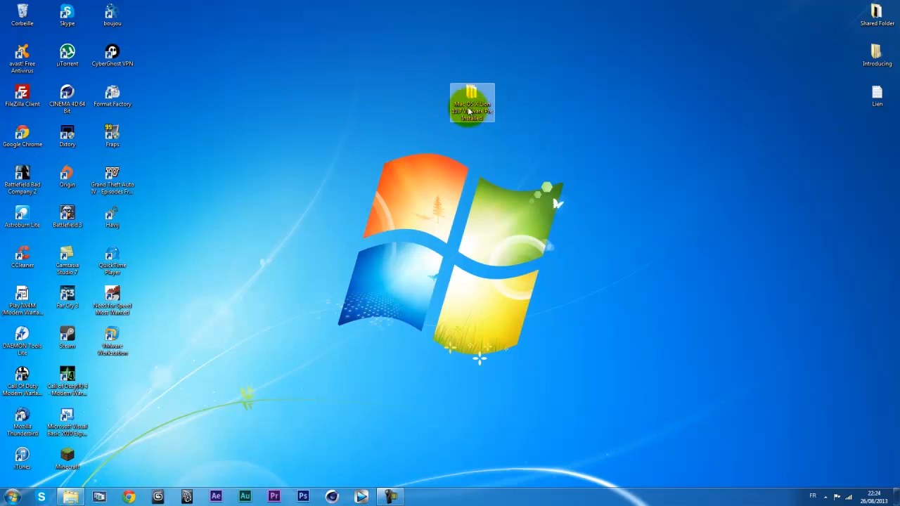
left_click_drag(429, 69, 526, 156)
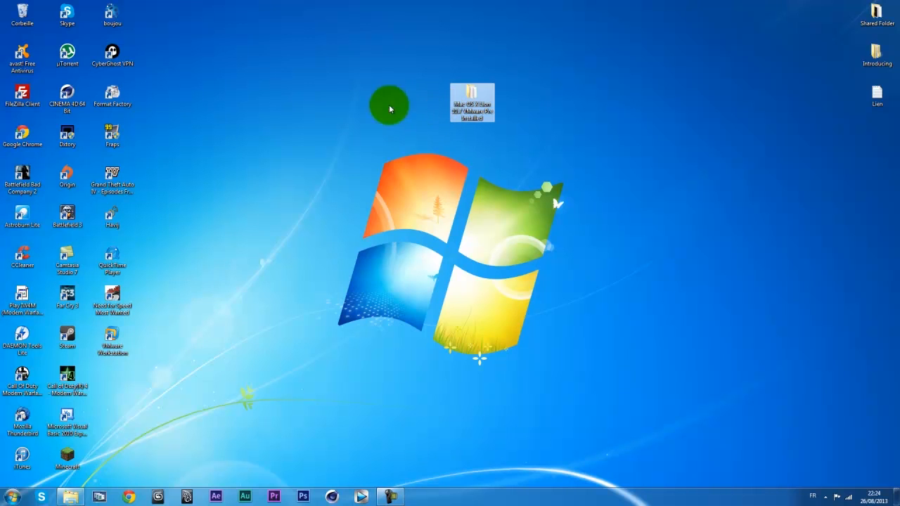
double_click(482, 108)
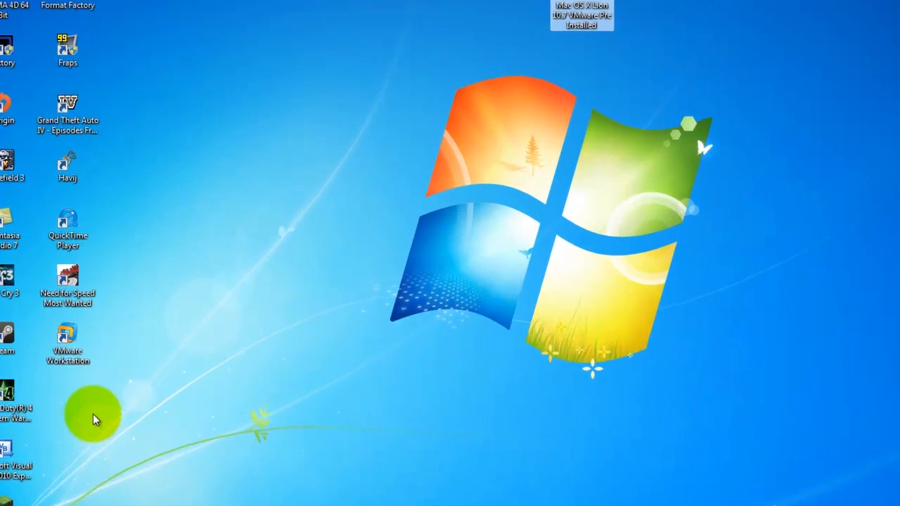
left_click_drag(124, 392, 104, 336)
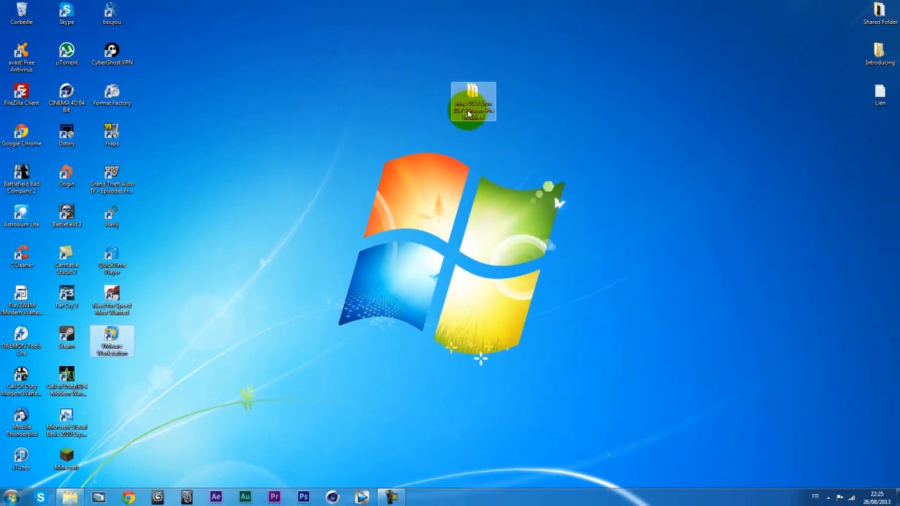
- View the Keys text file in the VMware Workstation v7.1.3.324285 folder of the Mac OS X Lion package, and close the file and folder window
double_click(596, 2)
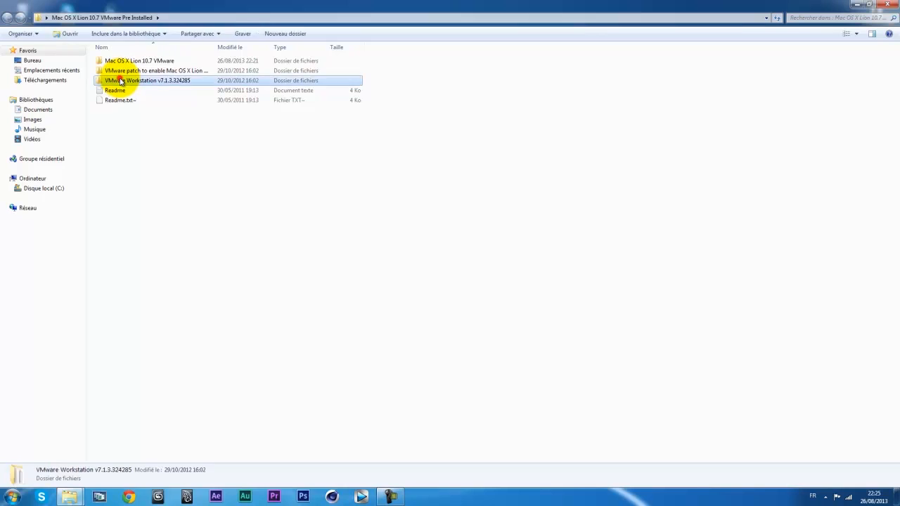
double_click(121, 80)
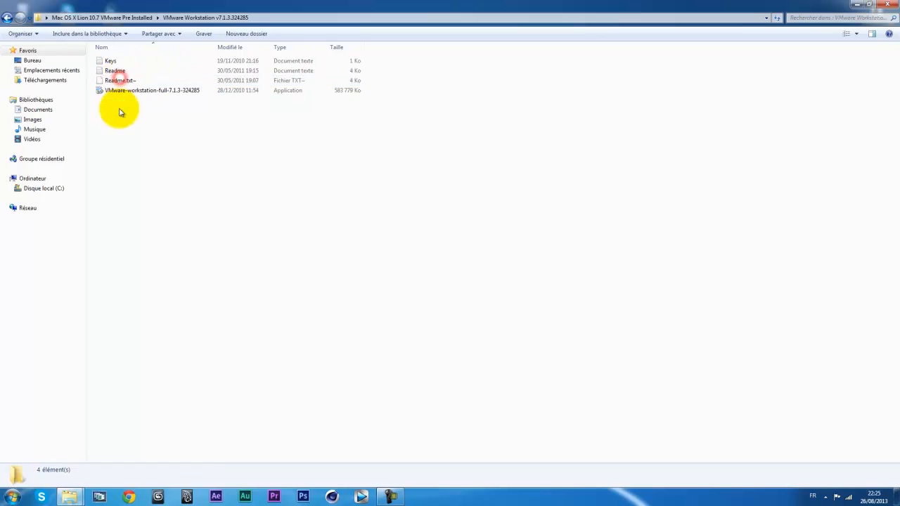
double_click(110, 61)
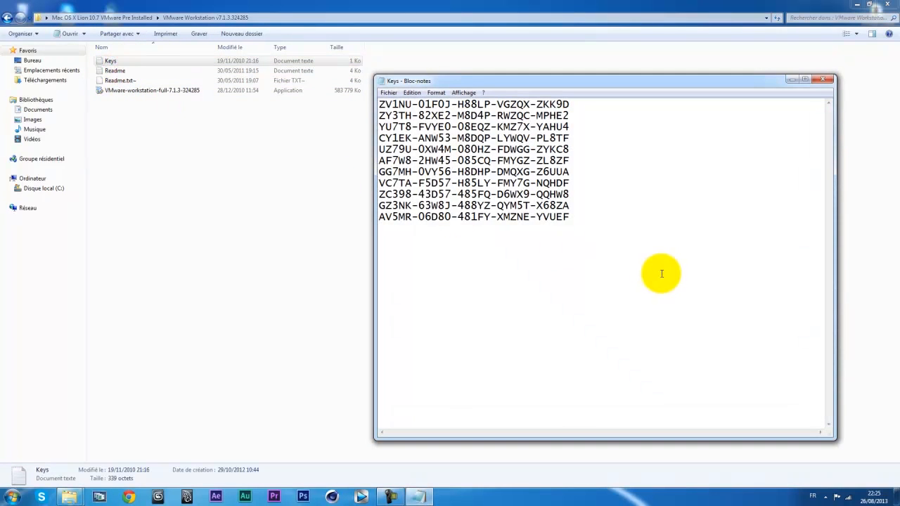
left_click_drag(661, 272, 261, 85)
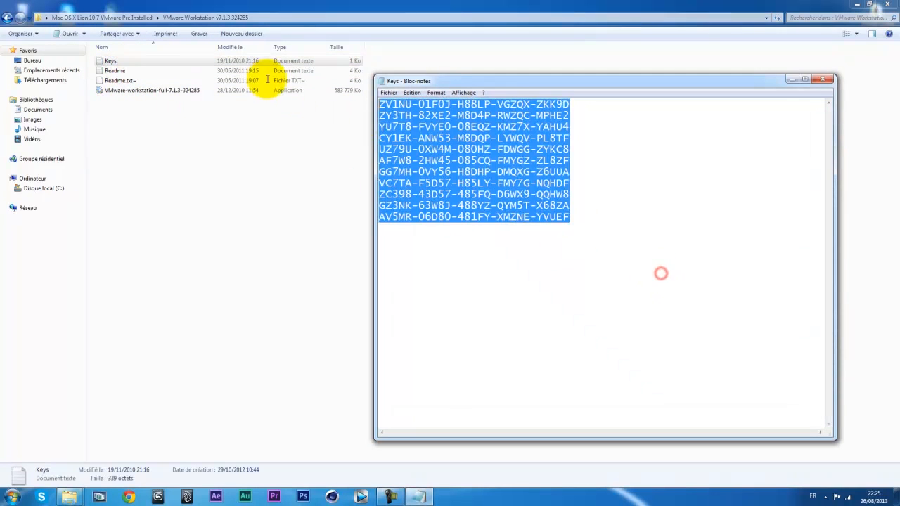
left_click(822, 81)
left_click(9, 17)
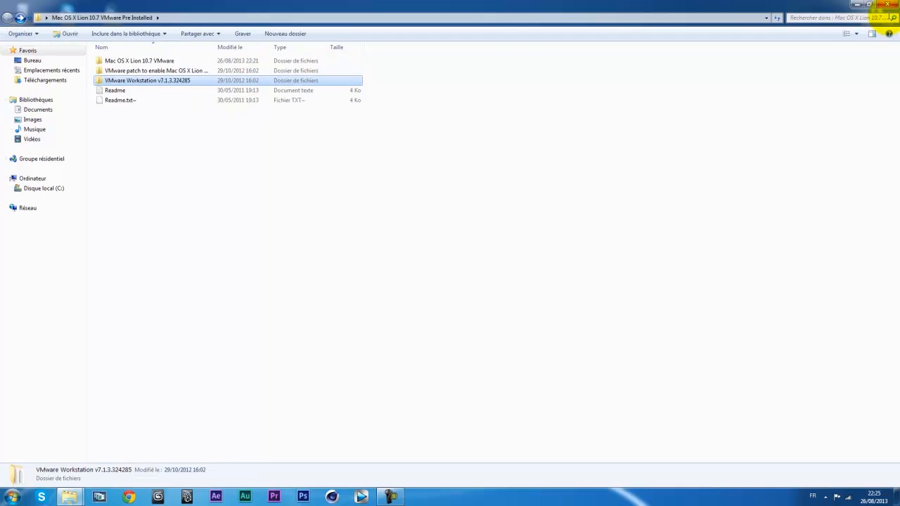
left_click(888, 6)
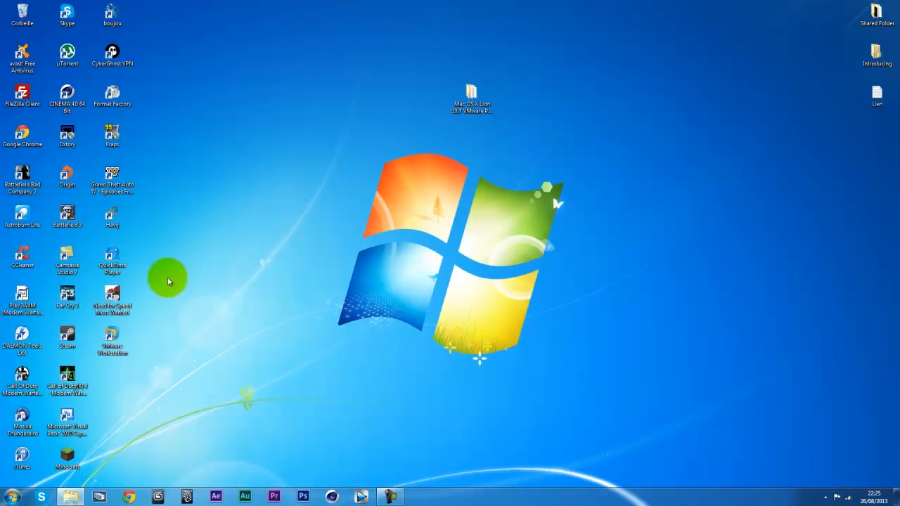
left_click_drag(183, 388, 112, 336)
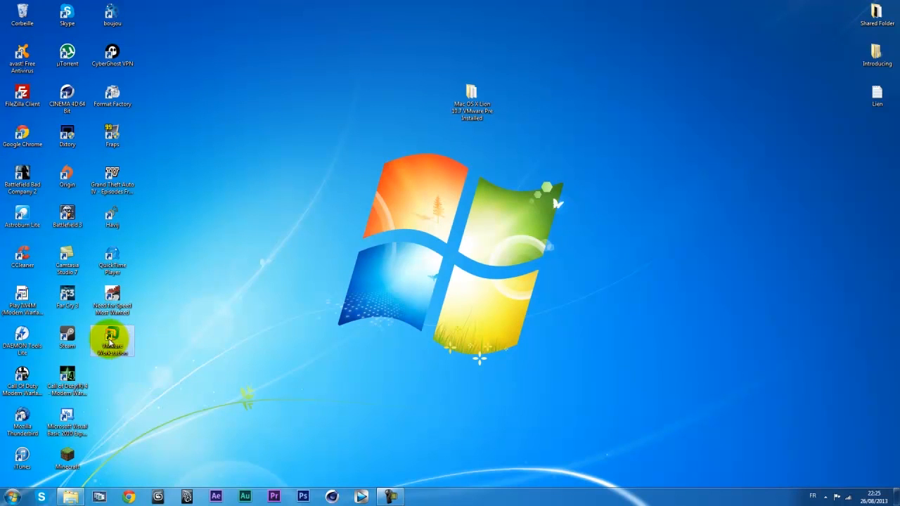
left_click(472, 99)
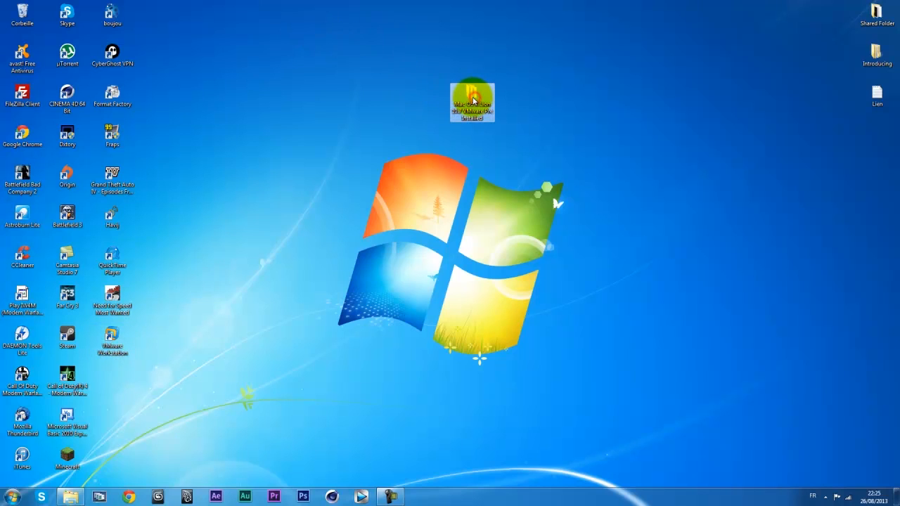
left_click(474, 103)
left_click(445, 160)
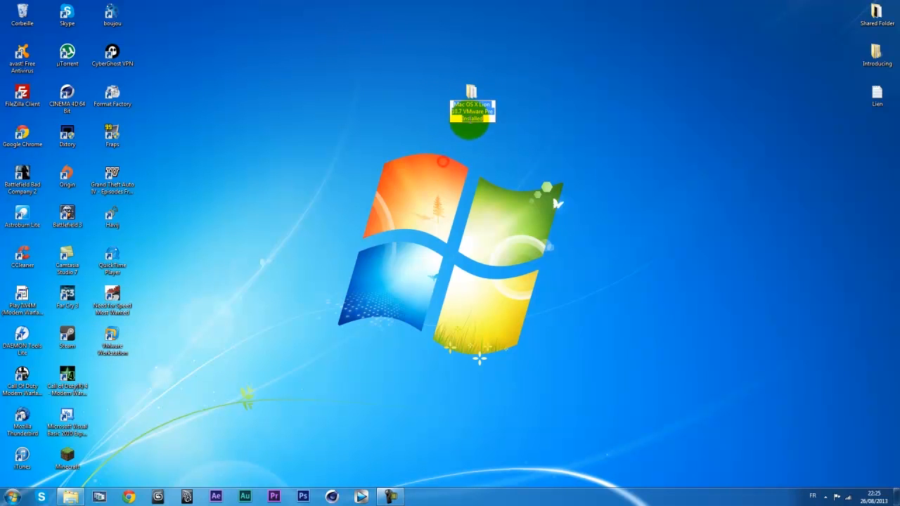
left_click(401, 104)
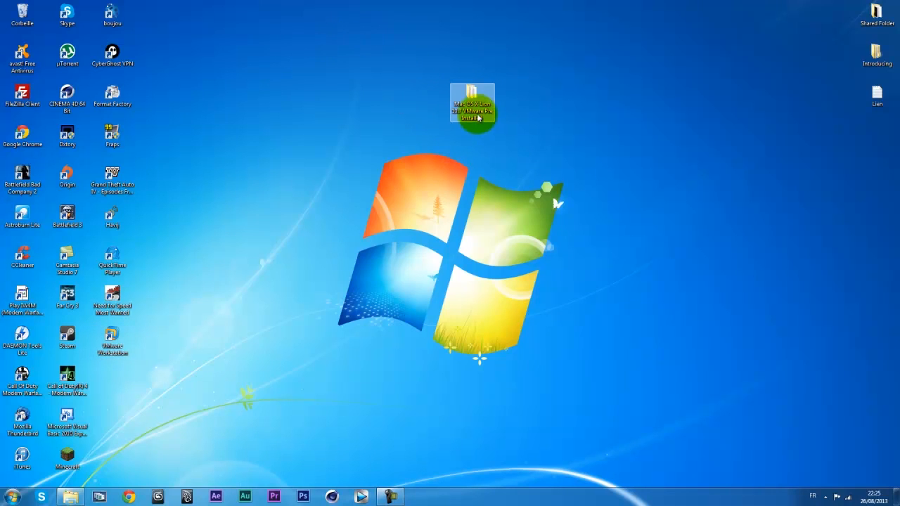
- Open the Mac OS X Lion 10.7 VMware Pre Installed folder and examine the files in its Mac OS X Lion 10.7 VMware subfolder
double_click(478, 118)
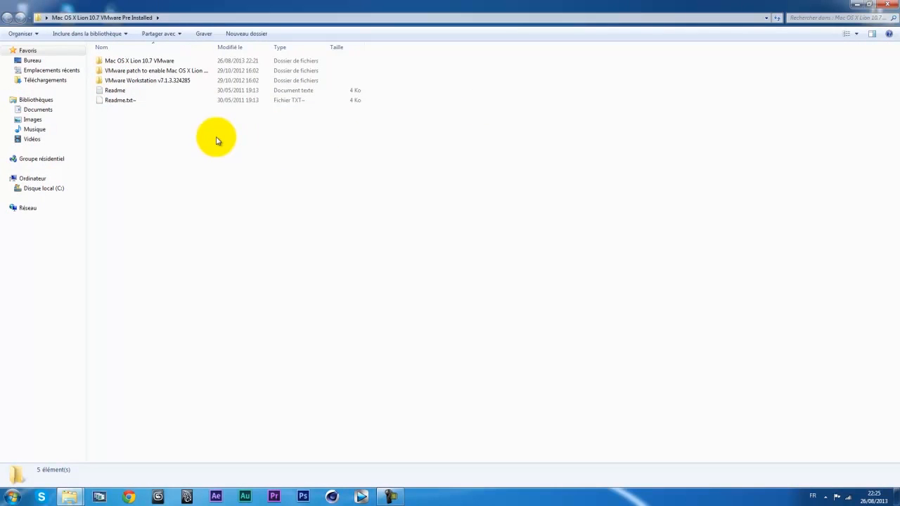
left_click_drag(111, 134, 152, 98)
left_click(141, 136)
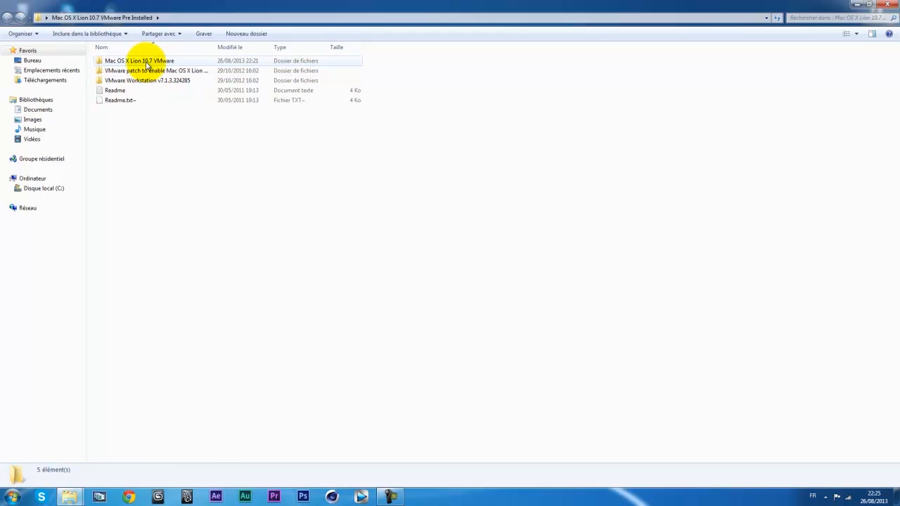
double_click(345, 64)
left_click_drag(192, 222, 144, 61)
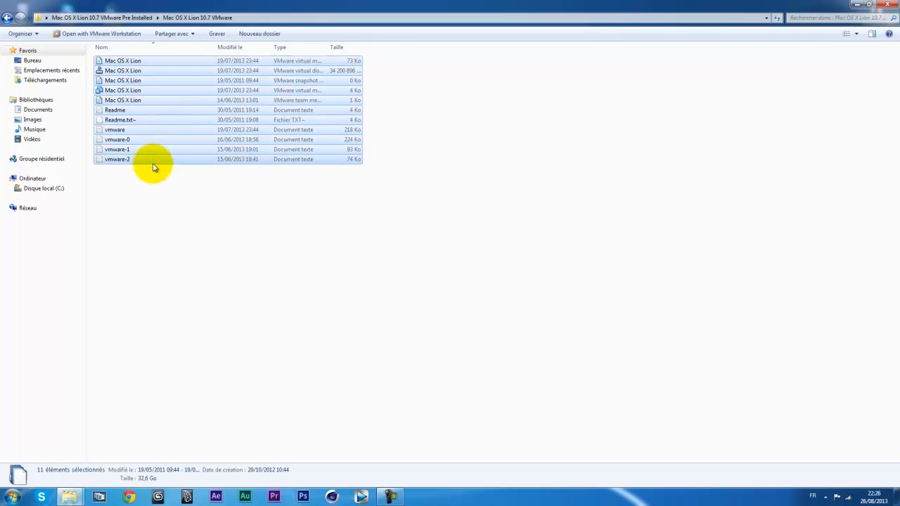
left_click(153, 201)
left_click(8, 18)
- Examine the files in the VMware patch to enable Mac OS X Lion VMware folder and return to the parent folder
left_click(127, 72)
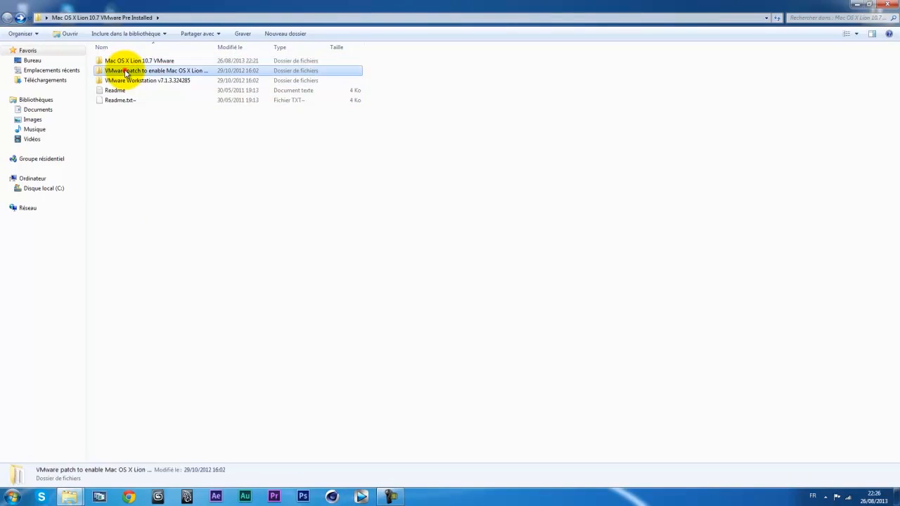
double_click(127, 71)
left_click_drag(127, 206, 159, 228)
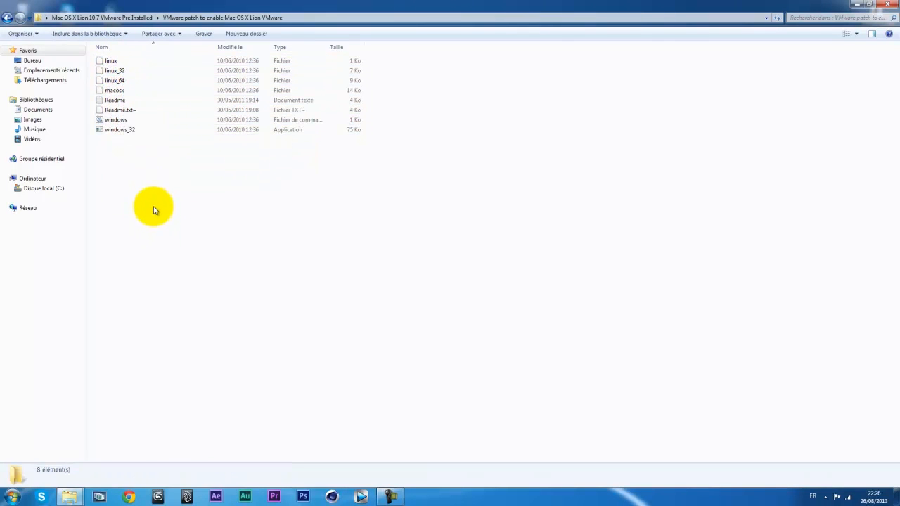
left_click_drag(104, 160, 160, 167)
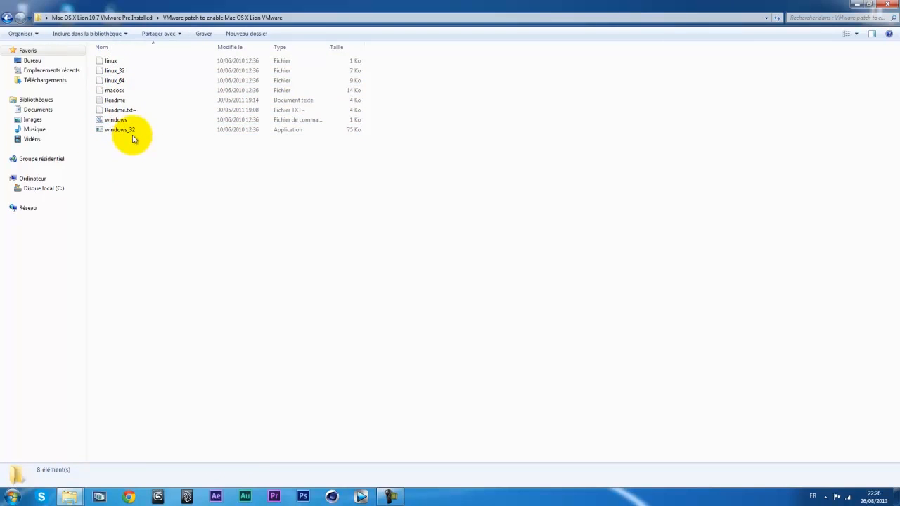
left_click(7, 17)
- Check the VMware-workstation-full-7.1.3-324285 installer and its available actions, and look again into the Mac OS X Lion 10.7 VMware folder
double_click(113, 82)
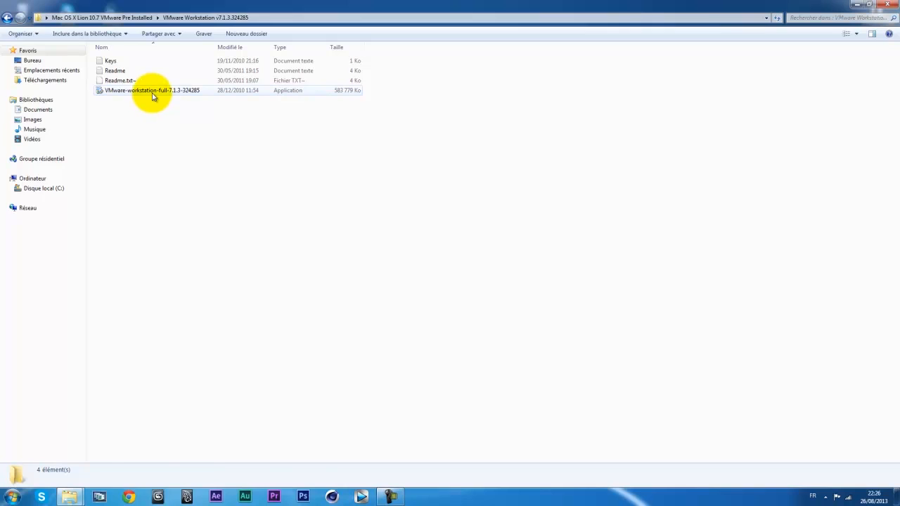
left_click(152, 92)
right_click(151, 91)
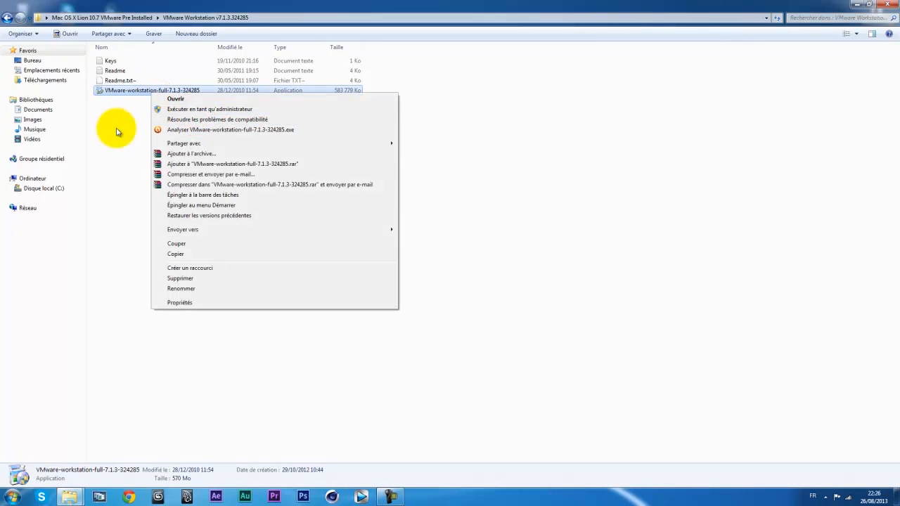
left_click(116, 128)
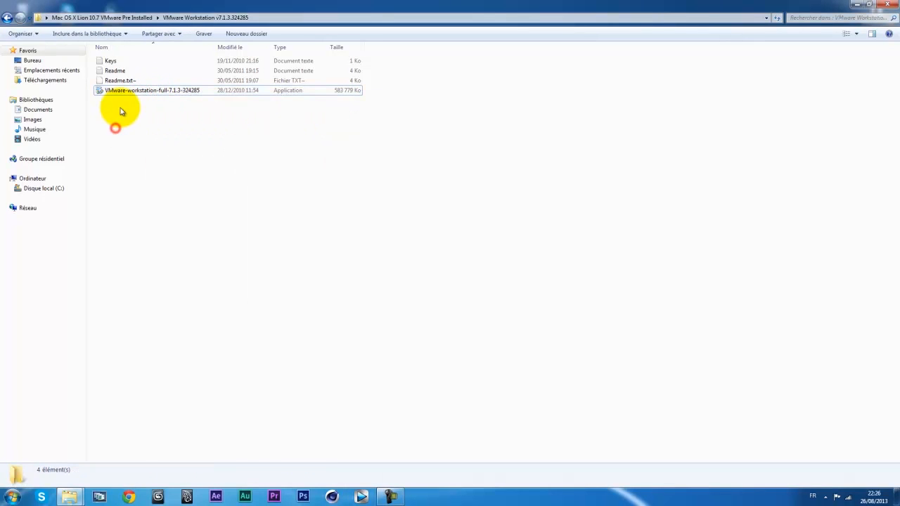
left_click(5, 18)
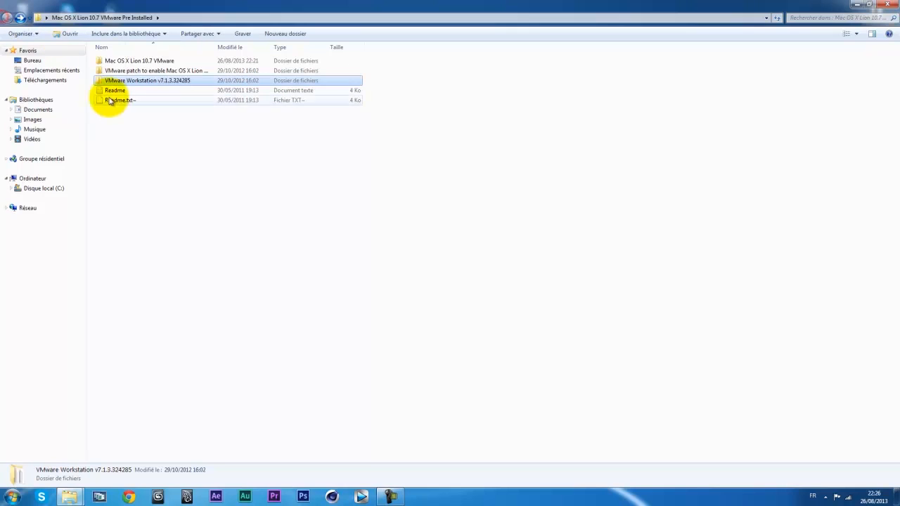
double_click(140, 63)
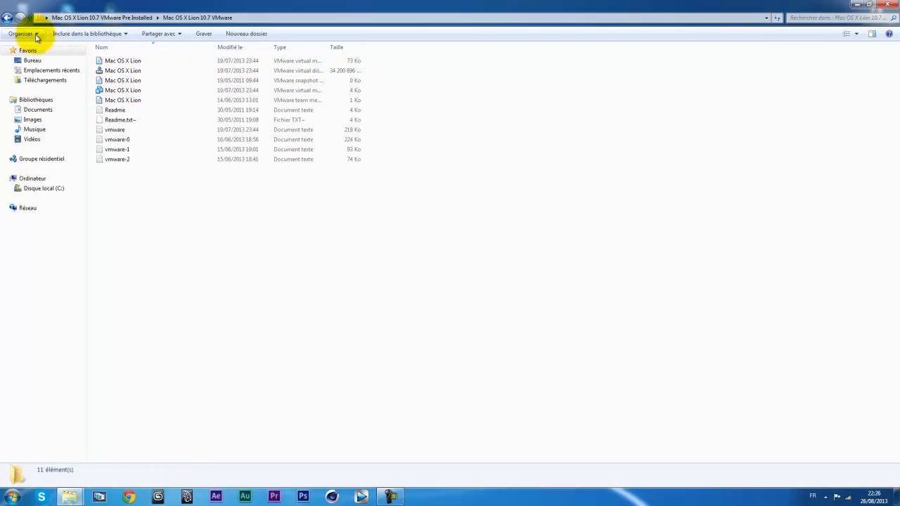
left_click(5, 19)
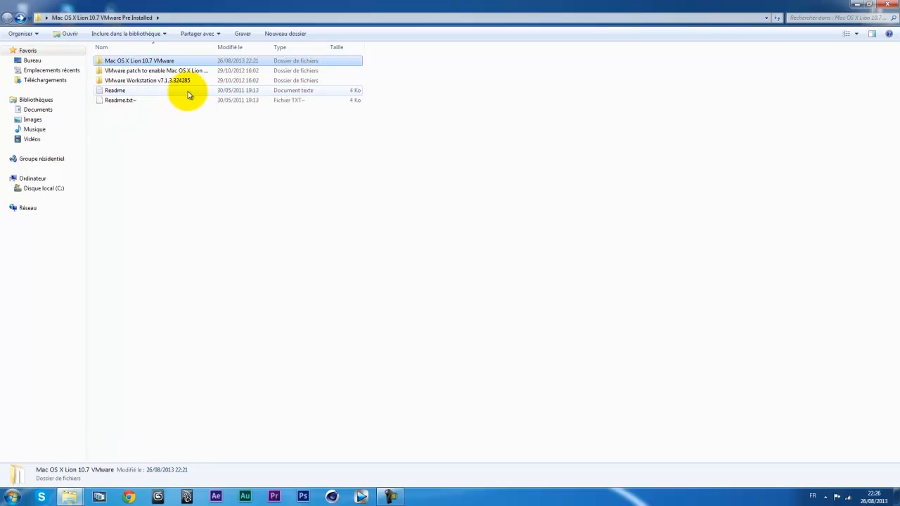
- Select the windows command file in the VMware patch to enable Mac OS X Lion VMware folder
double_click(133, 70)
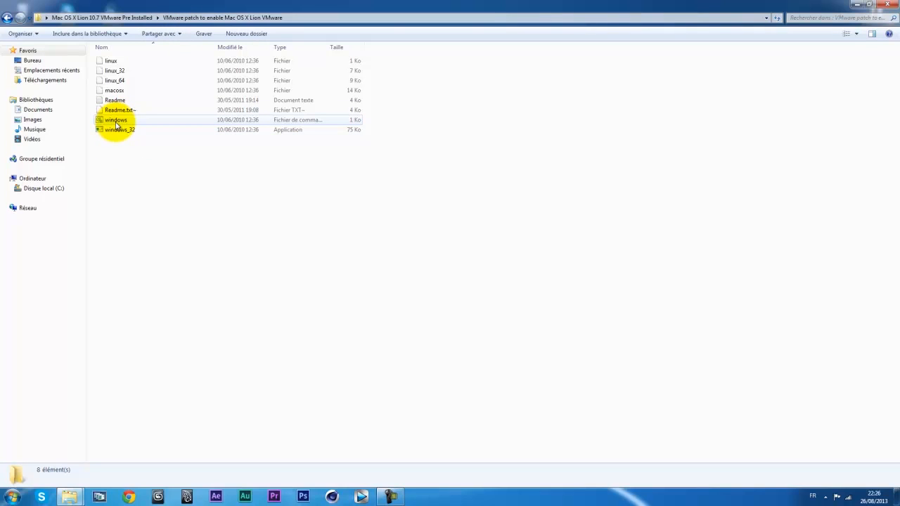
left_click(373, 121)
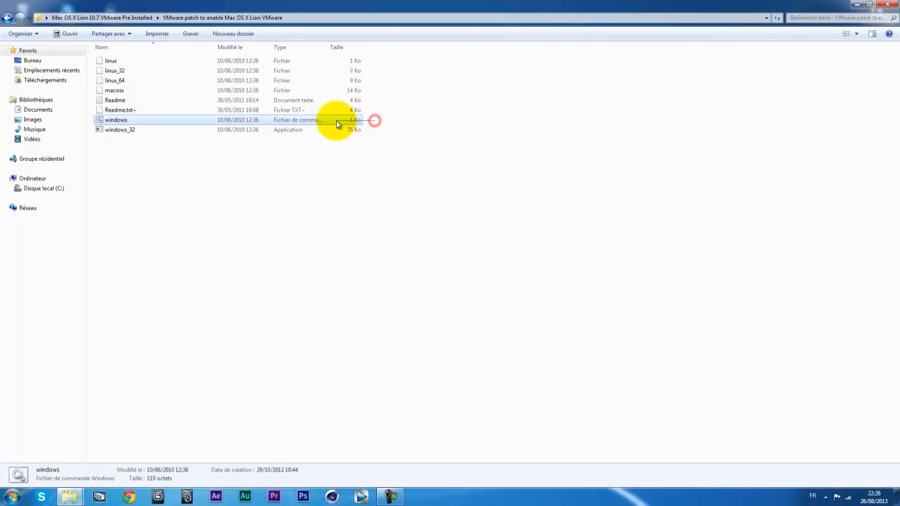
left_click(398, 129)
left_click_drag(392, 125, 267, 126)
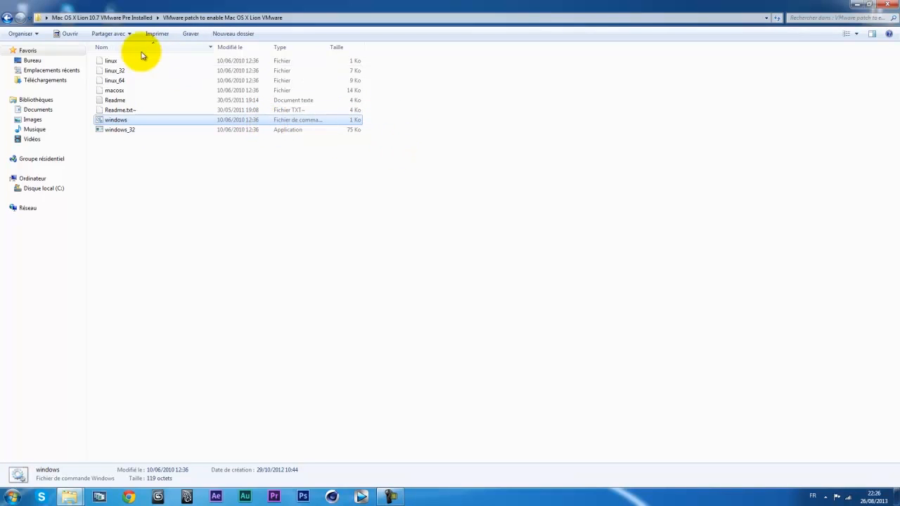
- Try to run the windows command file in the patch folder as administrator
left_click_drag(375, 57, 323, 88)
left_click(497, 107)
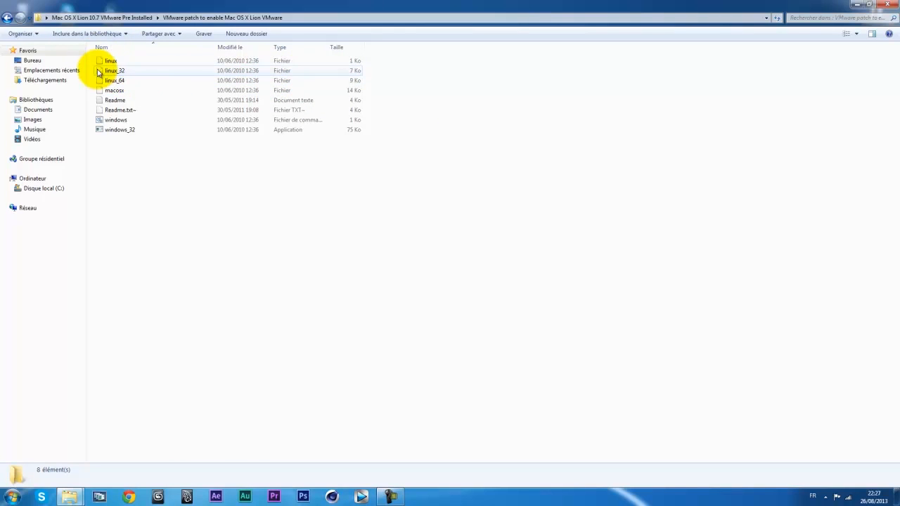
left_click(286, 123)
right_click(286, 123)
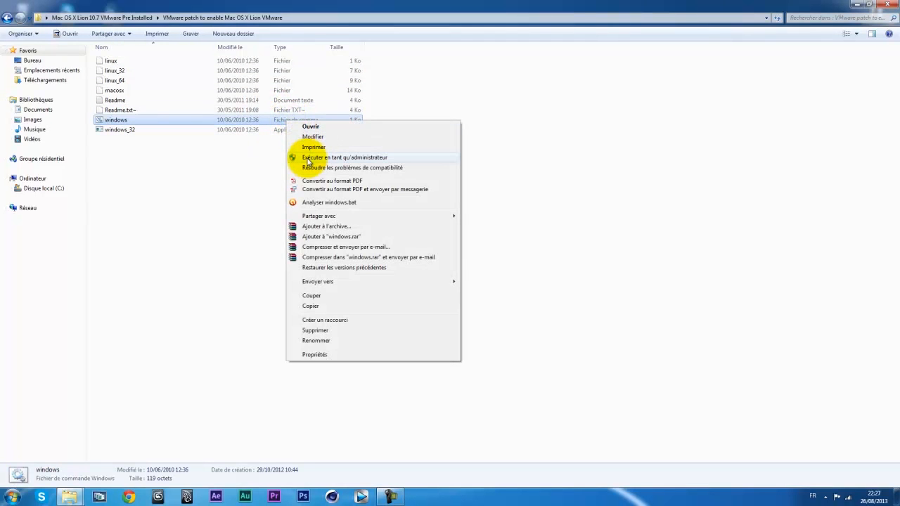
left_click(310, 157)
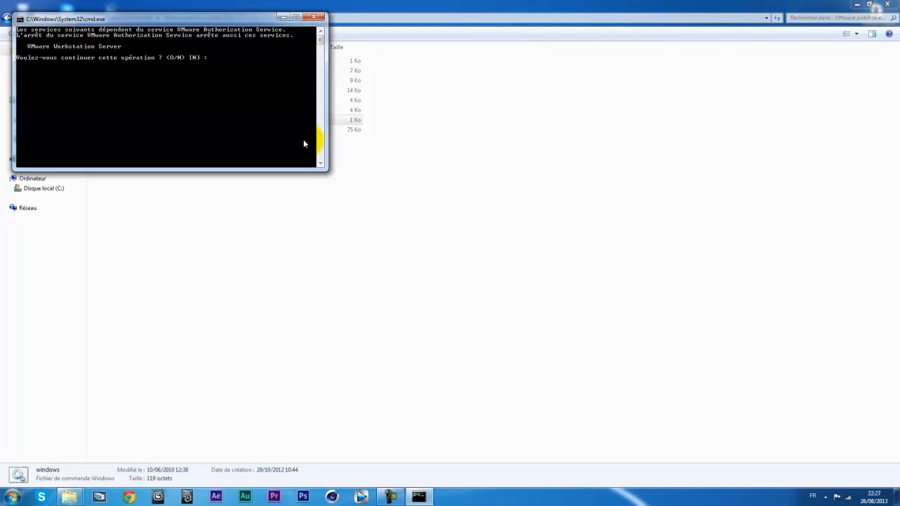
- Examine the actions available for the VMware icon among the hidden notification icons
left_click(826, 497)
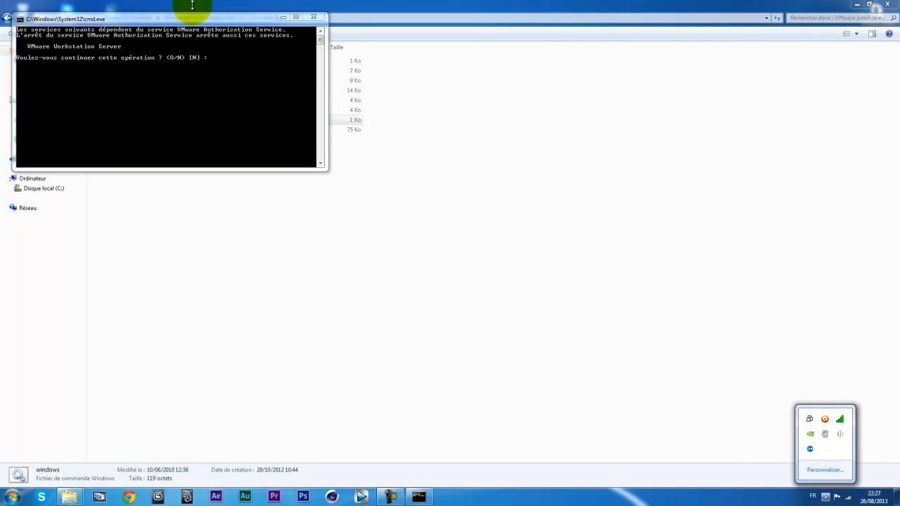
left_click(301, 115)
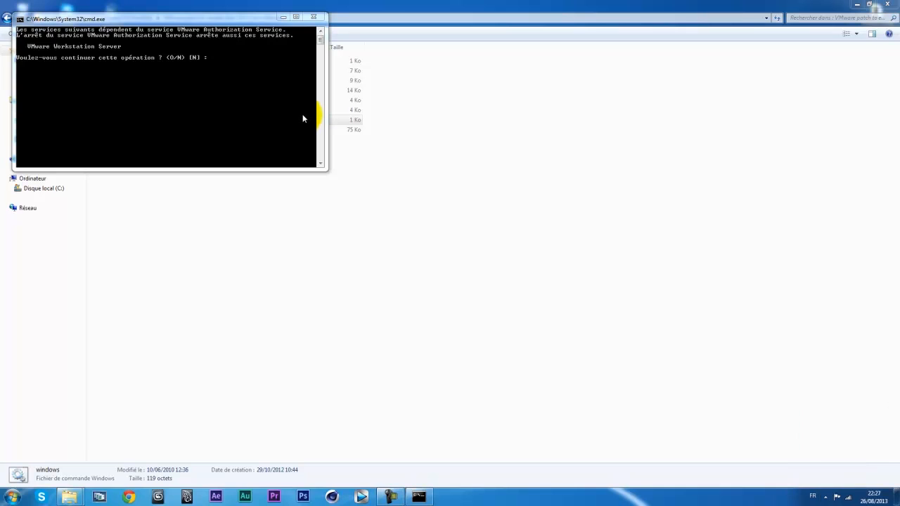
left_click(826, 497)
right_click(809, 419)
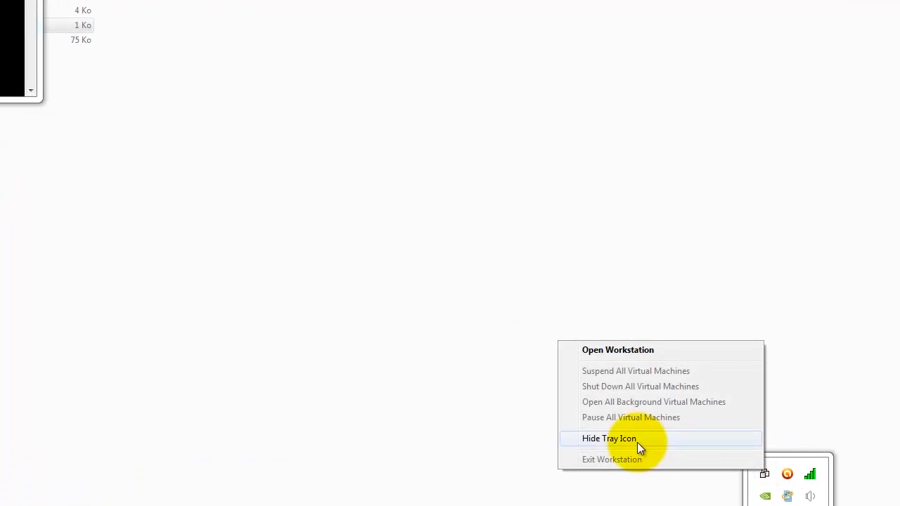
- End the vmware-tray.exe process in the Windows Task Manager and close the Task Manager
left_click(386, 332)
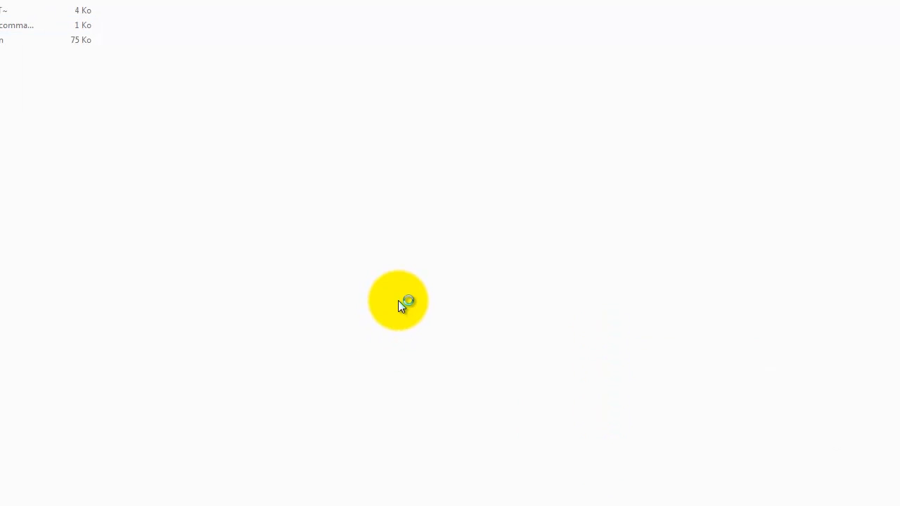
scroll(549, 274, "down", 2)
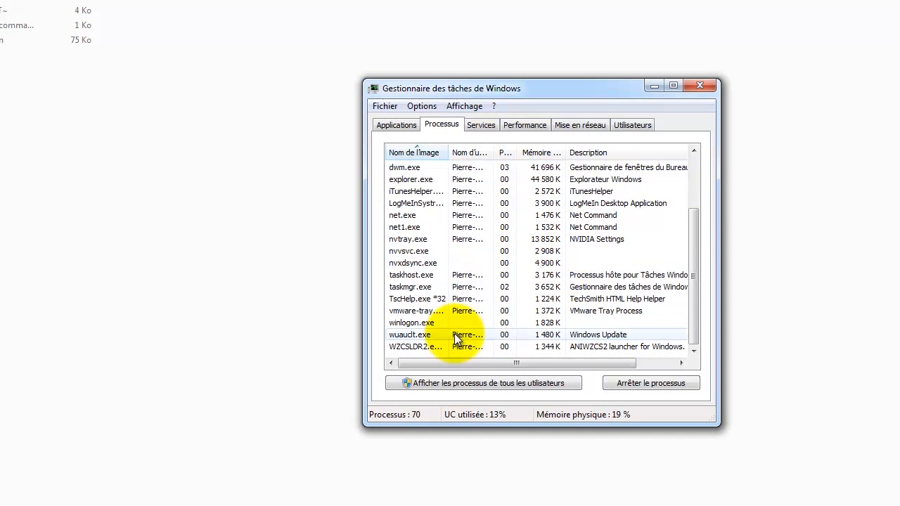
left_click(409, 311)
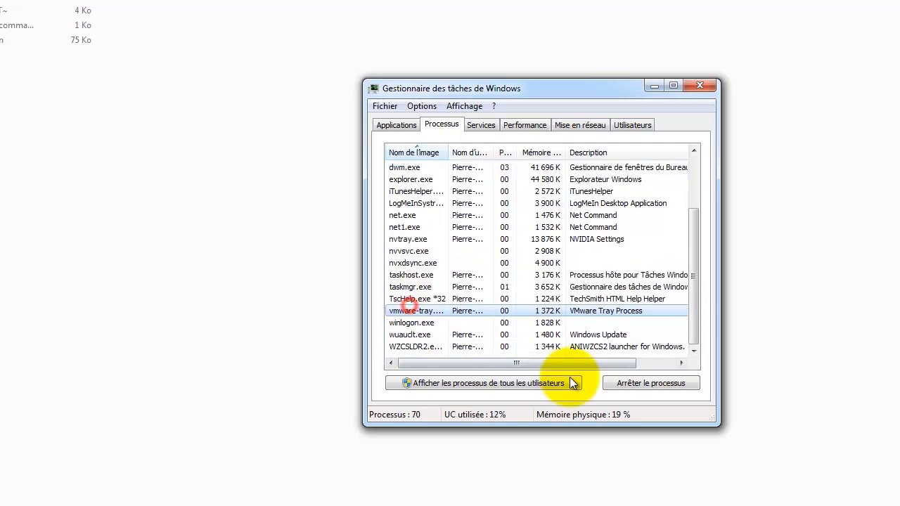
left_click(661, 386)
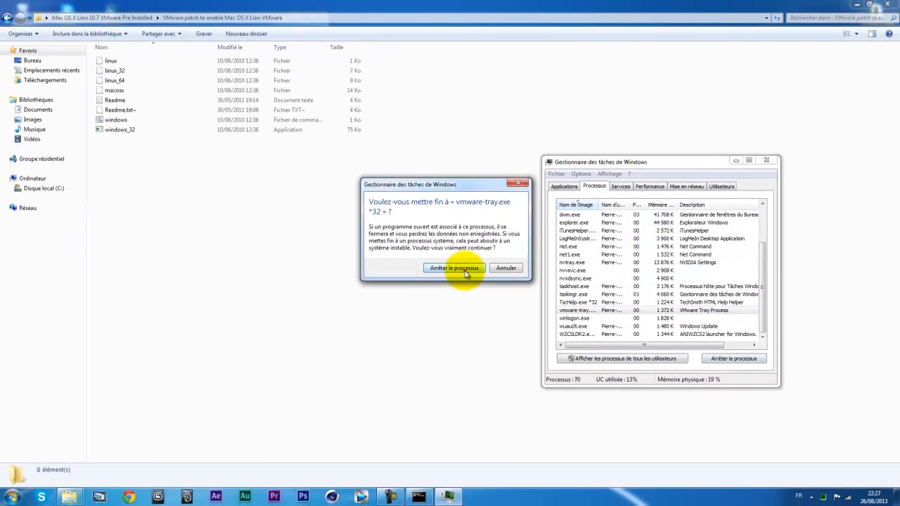
left_click(465, 274)
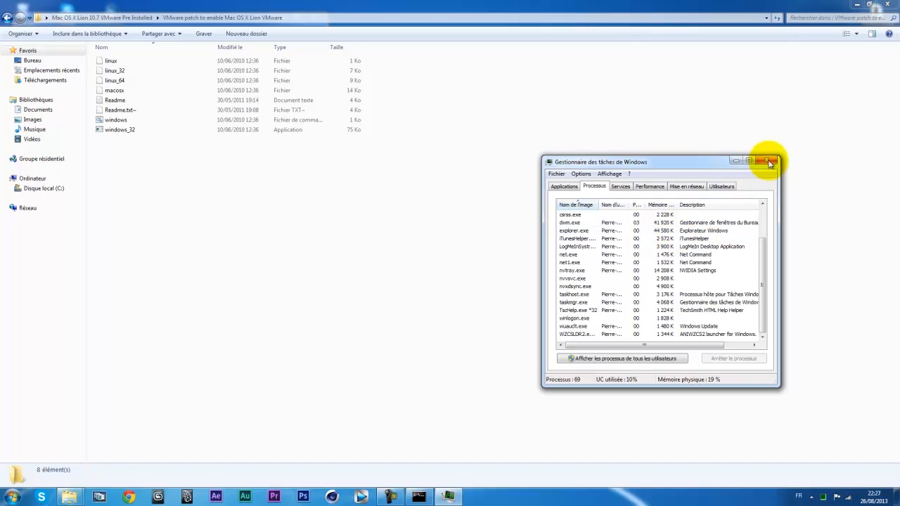
left_click(767, 160)
- Close the pending command window, run the windows command file again as administrator and answer o to continue stopping the VMware services
left_click(421, 496)
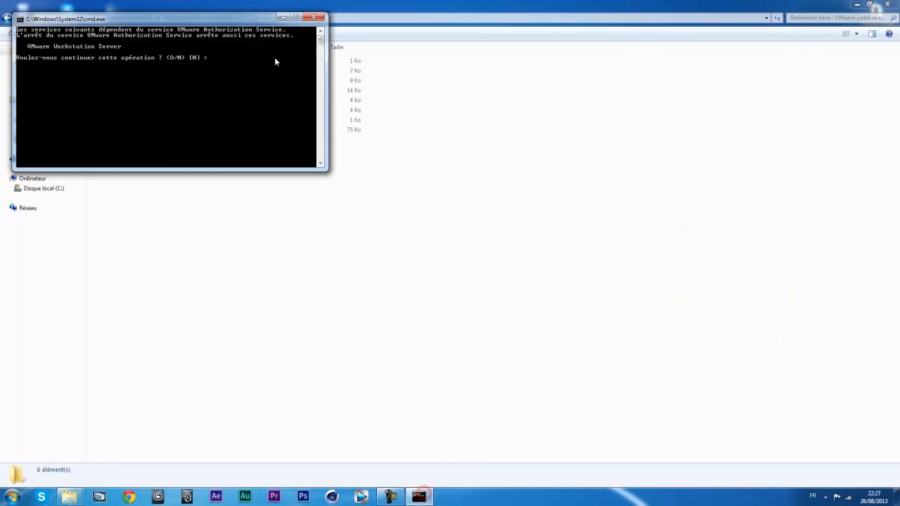
left_click(313, 16)
left_click(113, 124)
right_click(112, 124)
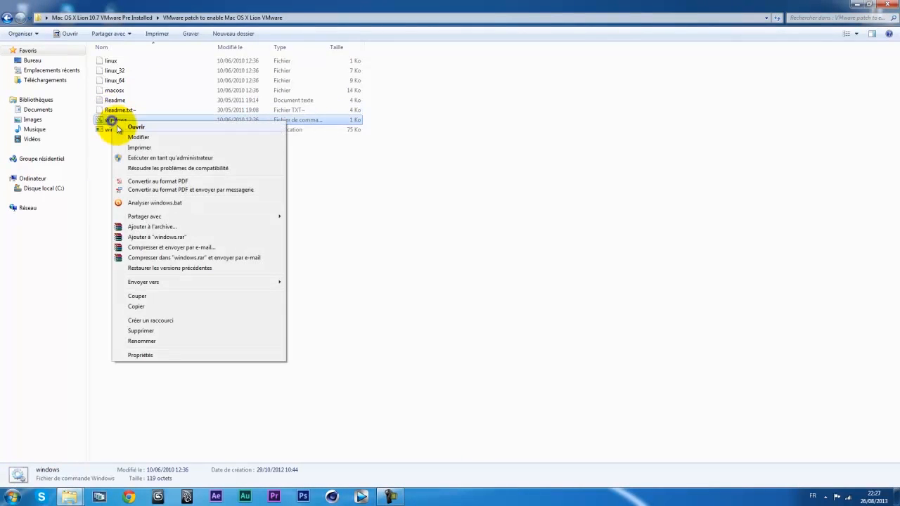
left_click(137, 156)
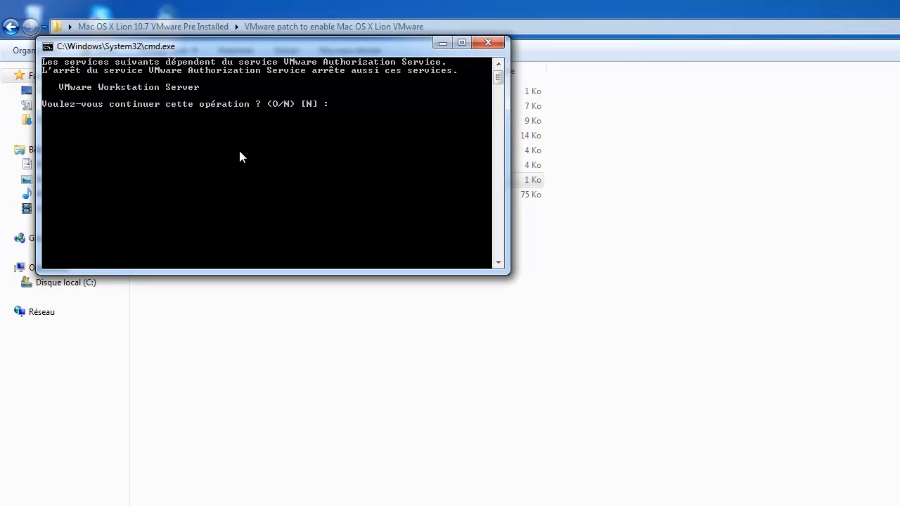
type("o")
key("Return")
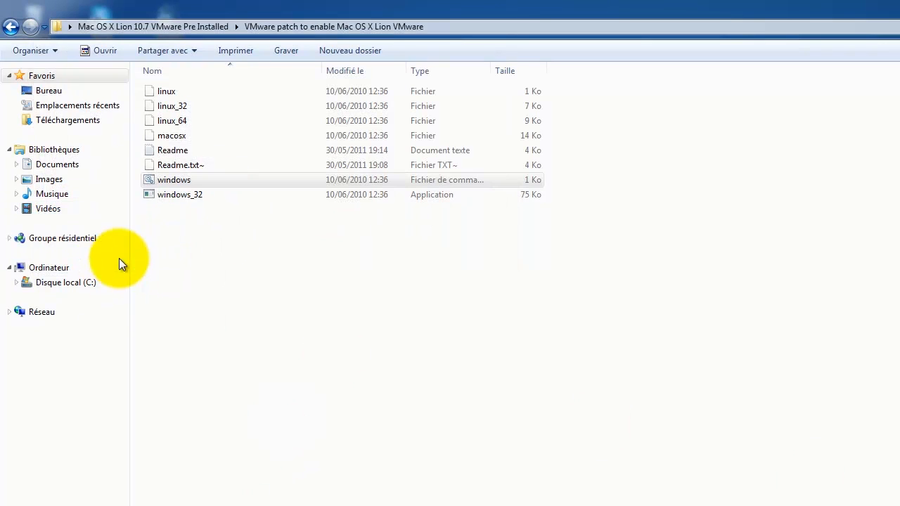
- Leave the patch folder, minimize the file window and launch VMware Workstation maximized from the desktop
left_click(195, 263)
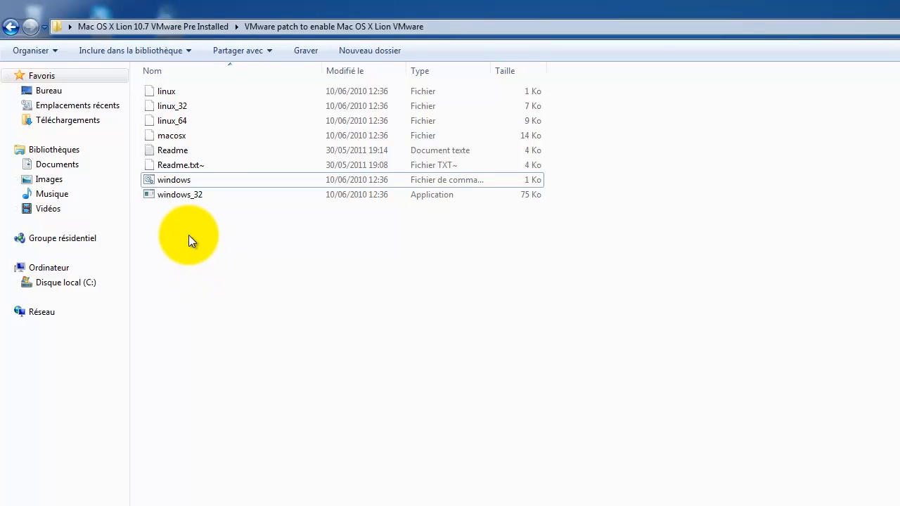
left_click(7, 28)
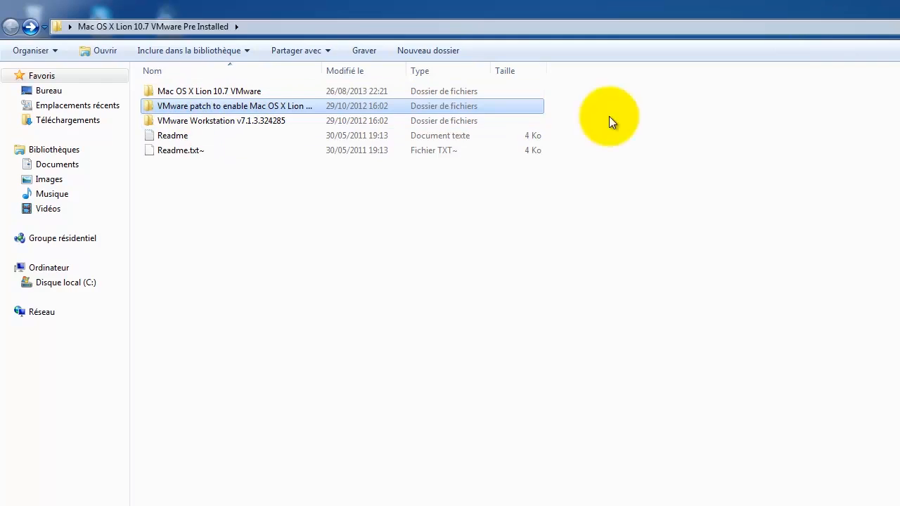
left_click(856, 4)
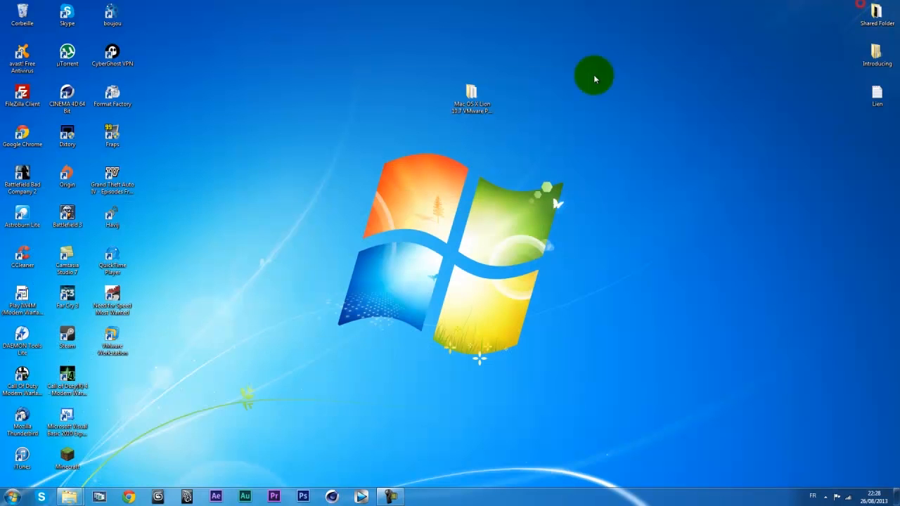
left_click(114, 345)
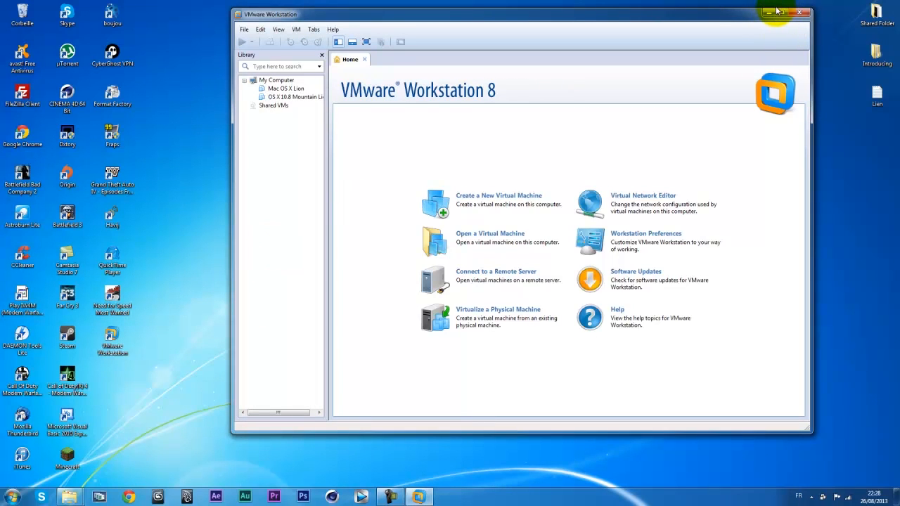
left_click(780, 13)
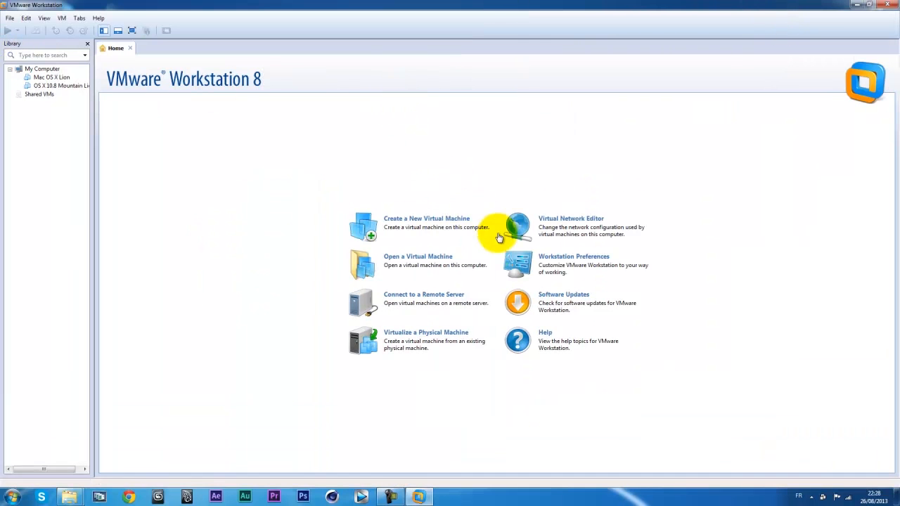
- Open the Mac OS X Lion virtual machine from the Mac OS X Lion 10.7 VMware subfolder of the pre-installed package on the desktop
left_click(426, 260)
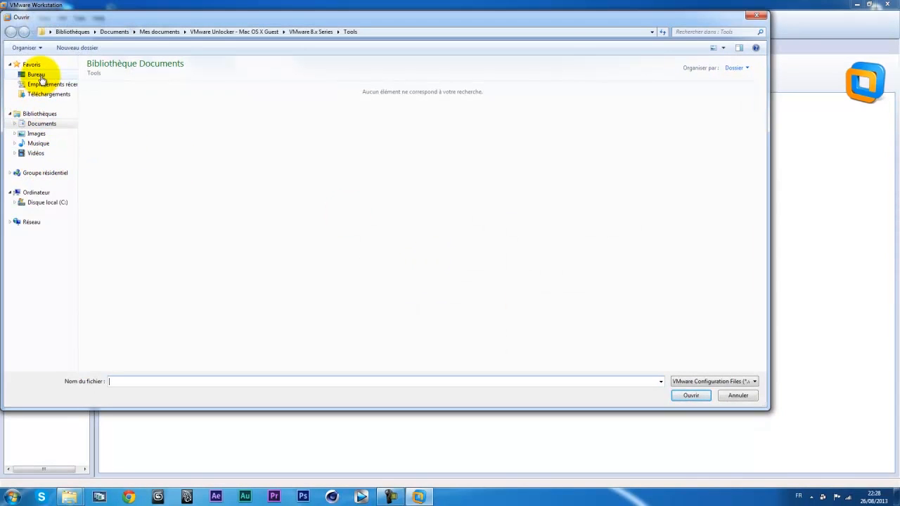
left_click(40, 76)
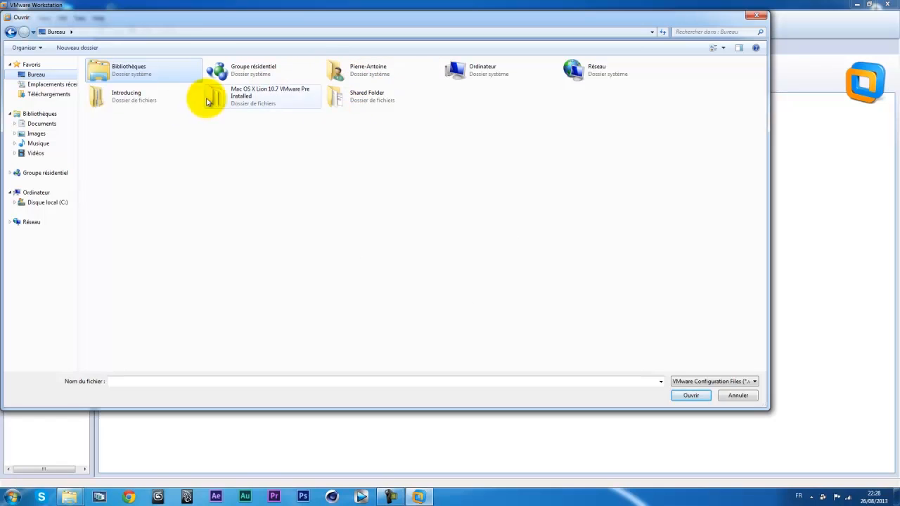
double_click(298, 100)
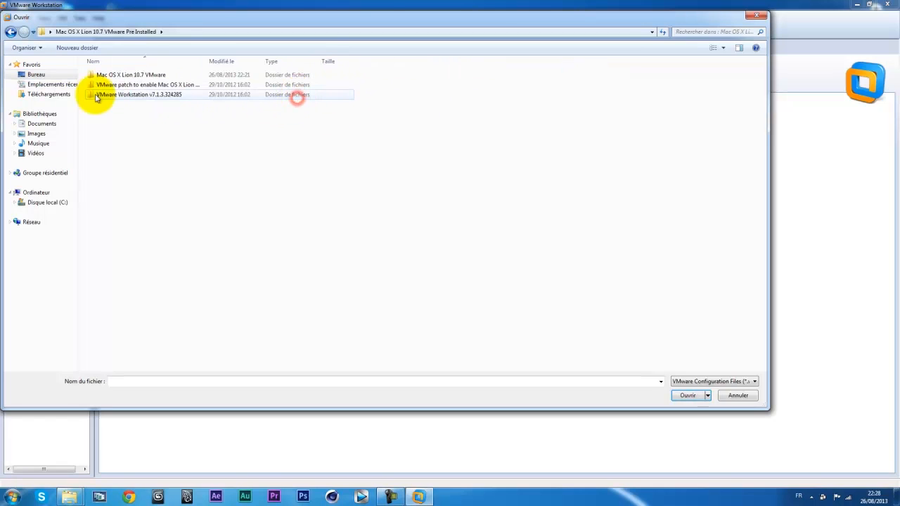
double_click(132, 76)
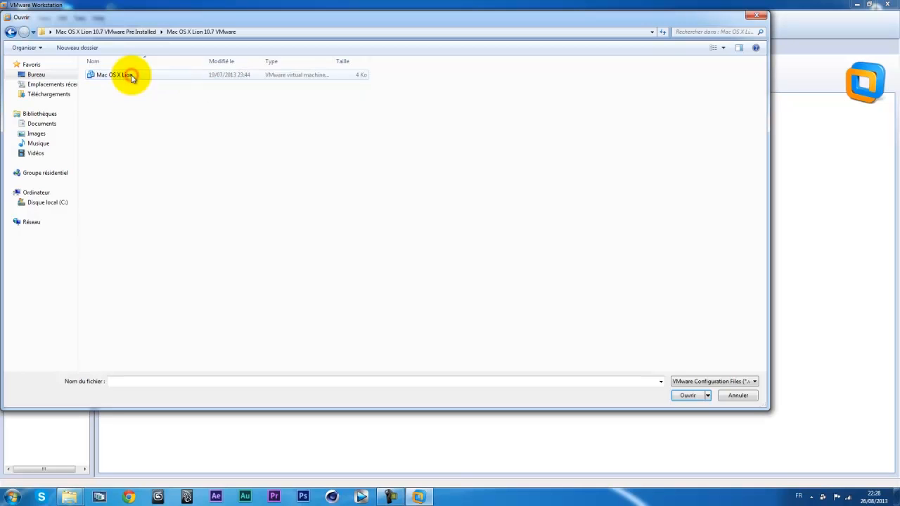
left_click(107, 92)
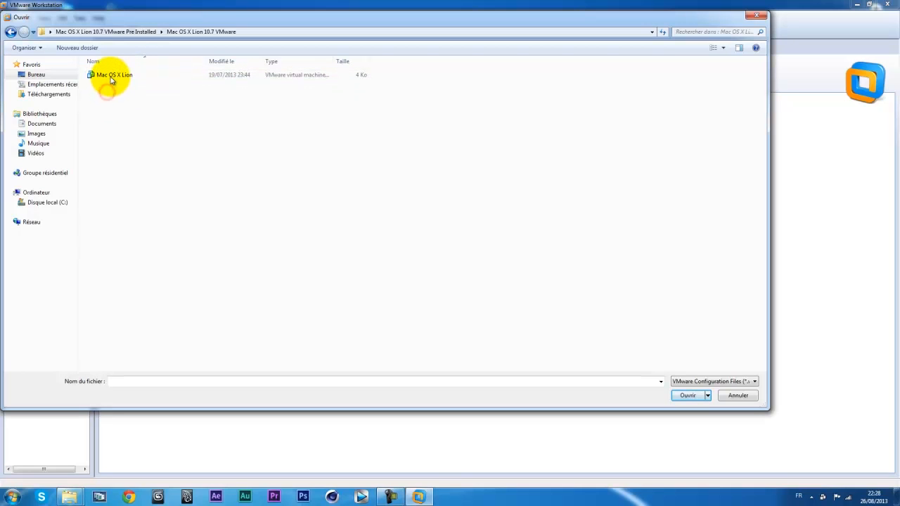
double_click(116, 75)
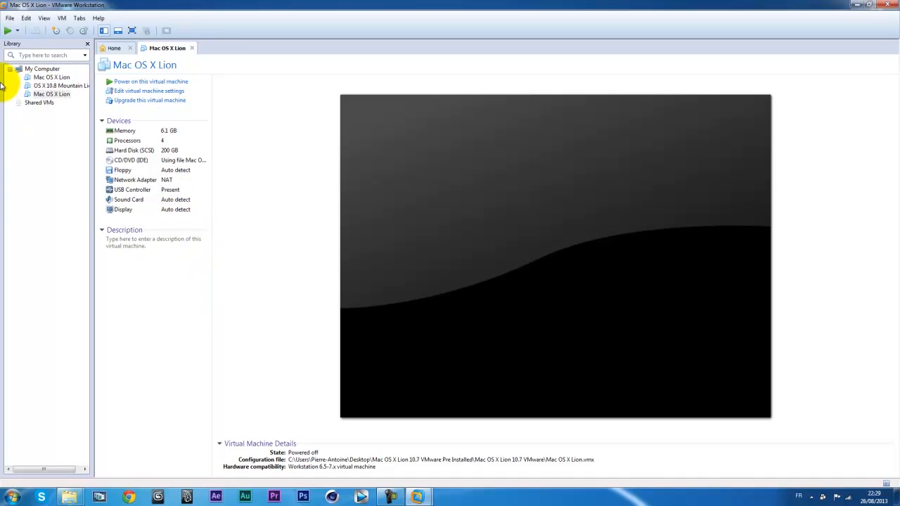
- Try to open the first Mac OS X Lion entry in the library, dismiss the errors and remove that entry
left_click(43, 77)
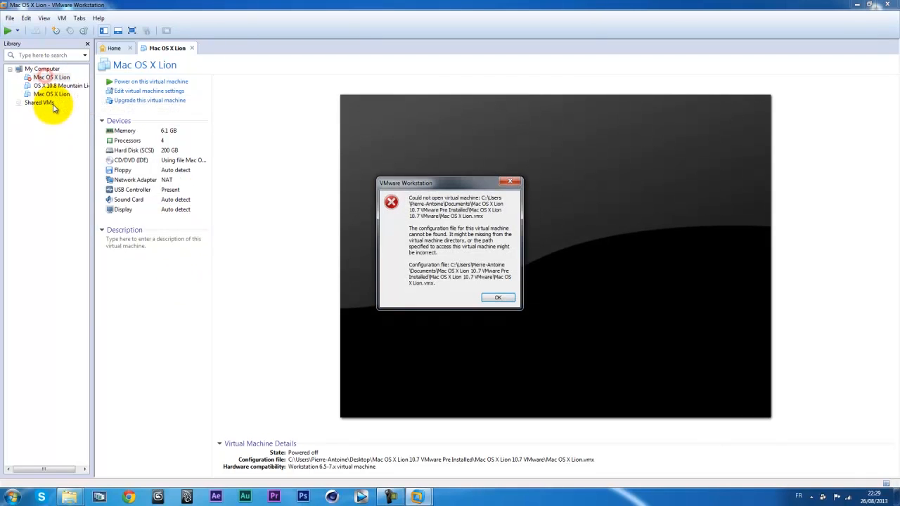
left_click(499, 297)
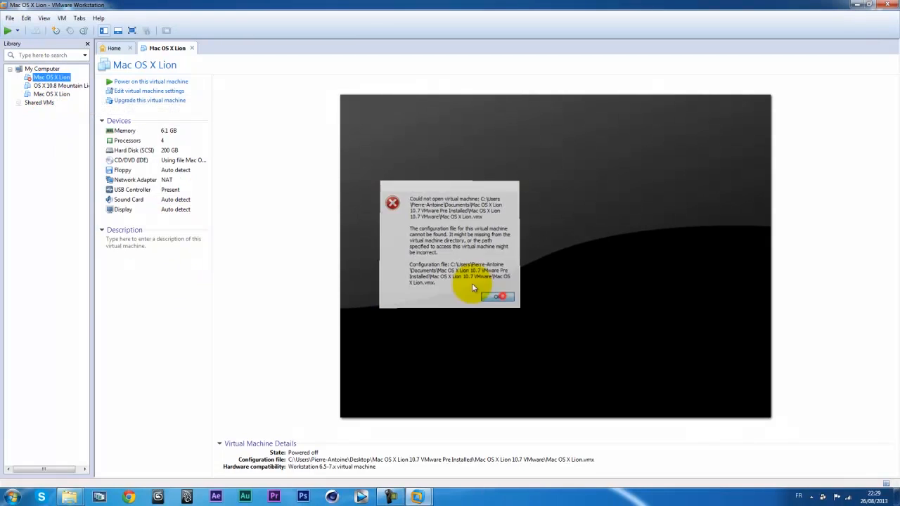
left_click(51, 78)
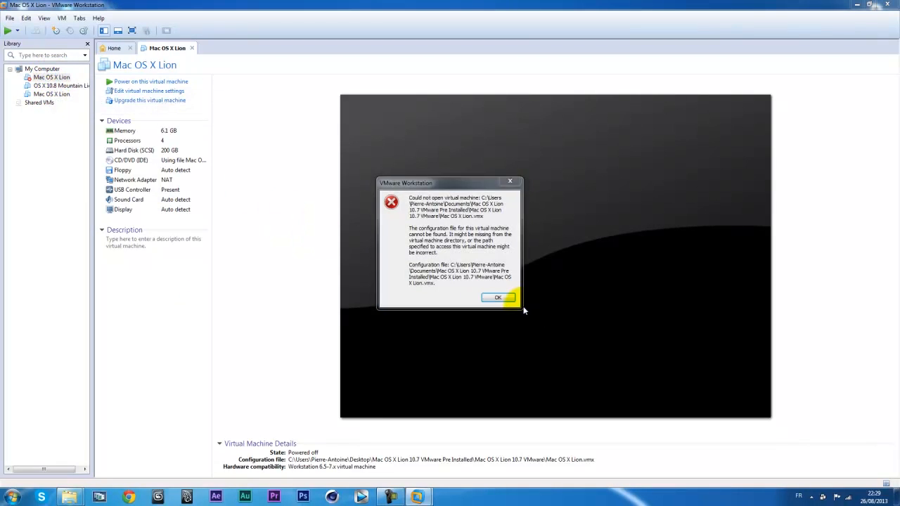
left_click(501, 294)
right_click(60, 77)
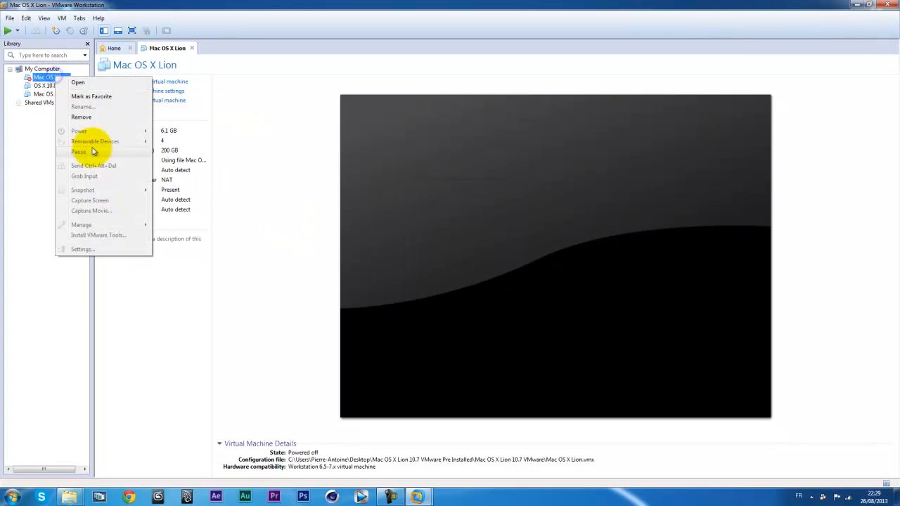
left_click(78, 117)
left_click(462, 261)
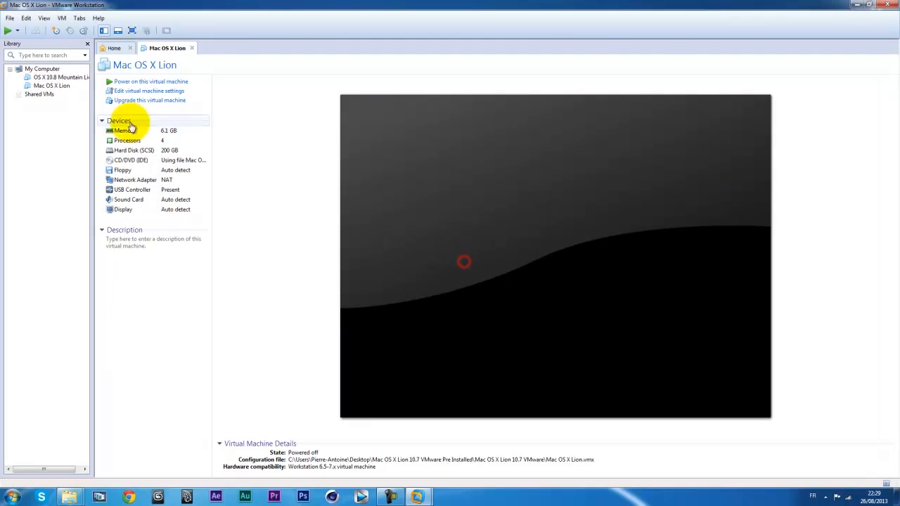
- Open the settings of the Mac OS X Lion virtual machine from the library
left_click(57, 85)
left_click(126, 92)
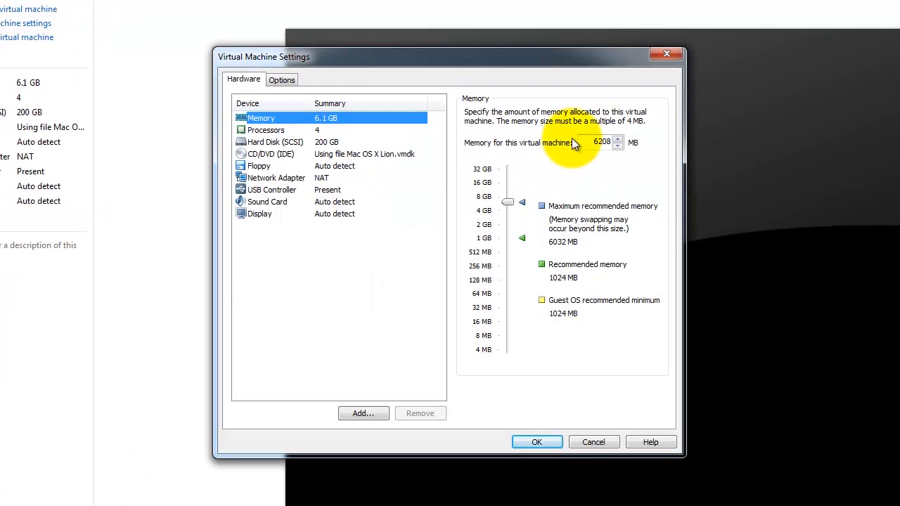
- Try several memory sizes for the virtual machine, including 4388, 7644, 4096, 2896 and 5404 MB
double_click(601, 141)
type("20")
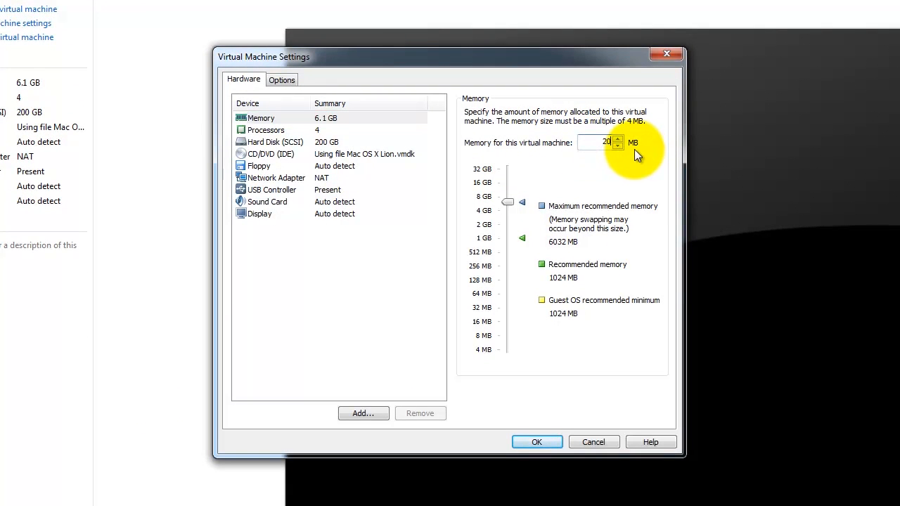
type("0")
double_click(604, 141)
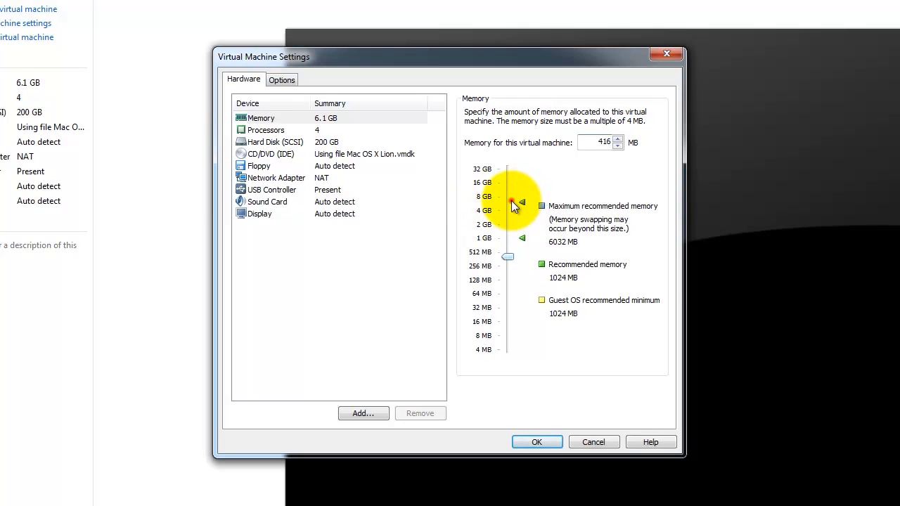
left_click(512, 202)
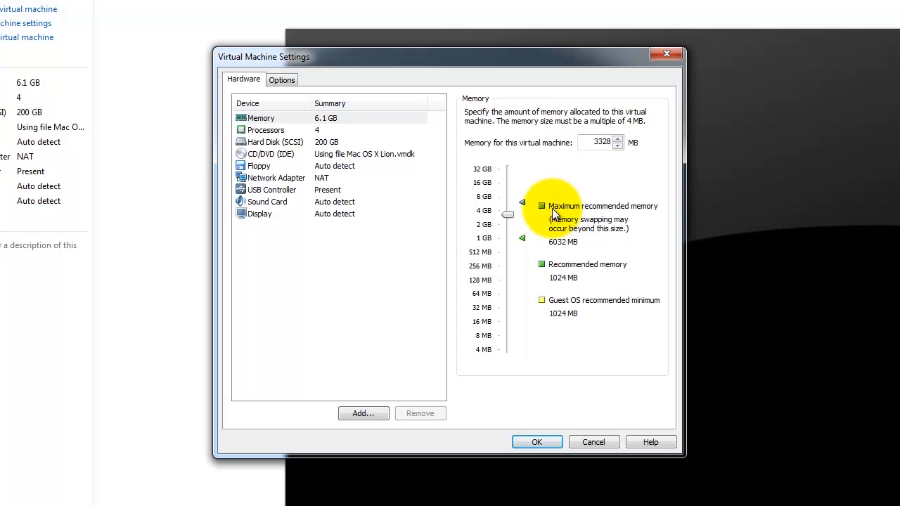
left_click(511, 210)
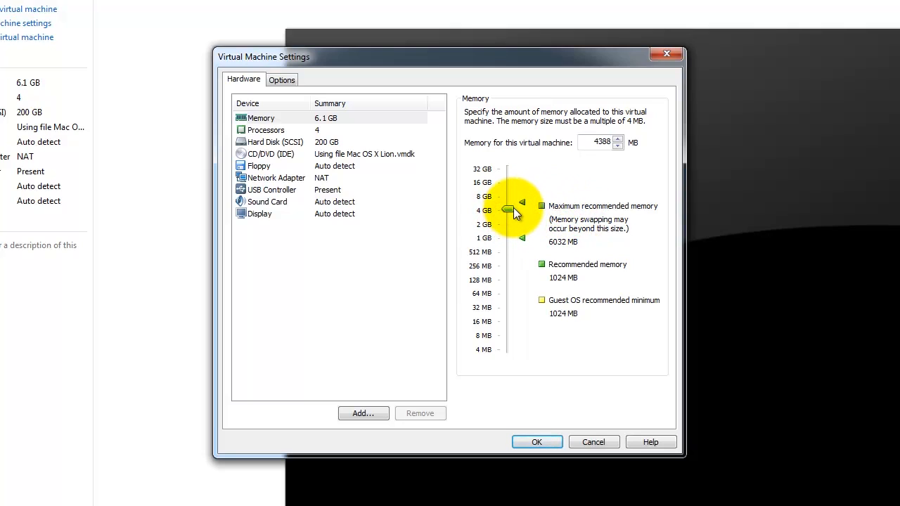
left_click_drag(514, 214, 513, 201)
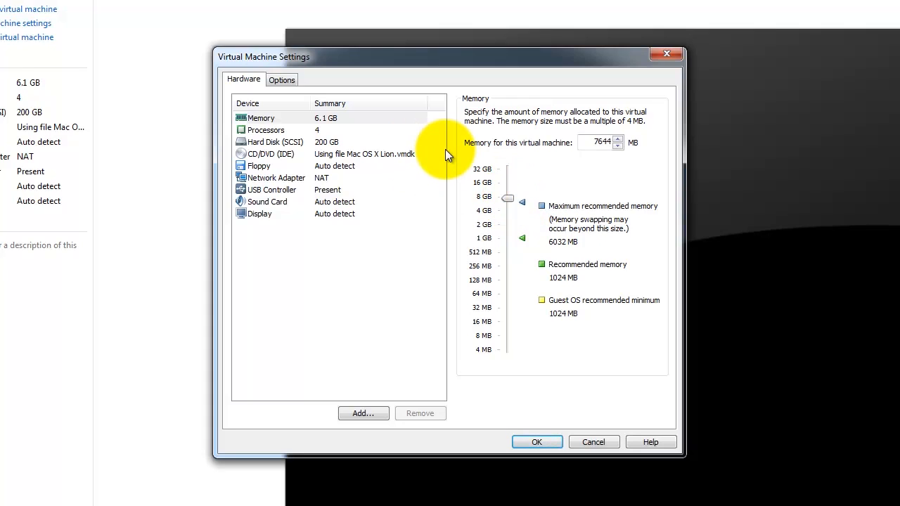
mouse_move(512, 201)
left_mouse_down()
mouse_move(512, 153)
mouse_move(511, 191)
mouse_move(499, 203)
mouse_move(509, 195)
mouse_move(512, 211)
mouse_move(510, 201)
left_mouse_up()
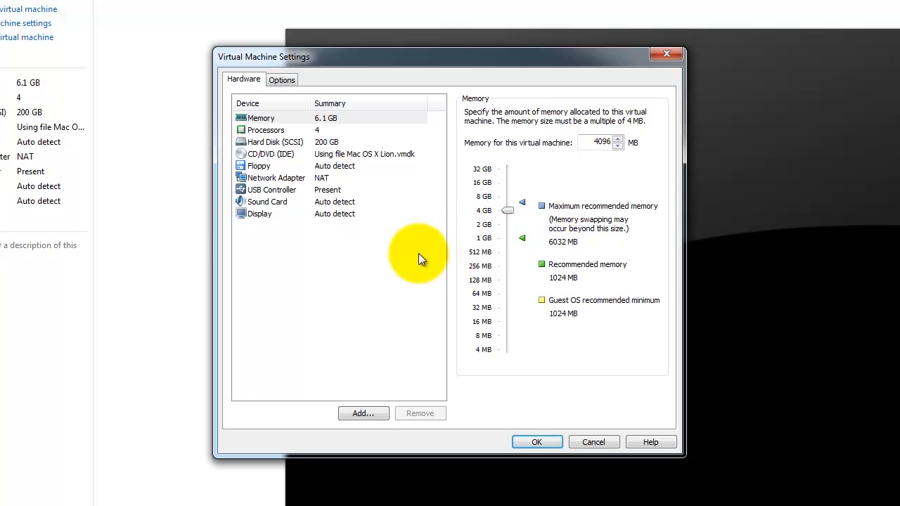
left_click(514, 213)
mouse_move(517, 219)
left_mouse_down()
mouse_move(512, 208)
mouse_move(512, 238)
mouse_move(518, 221)
left_mouse_up()
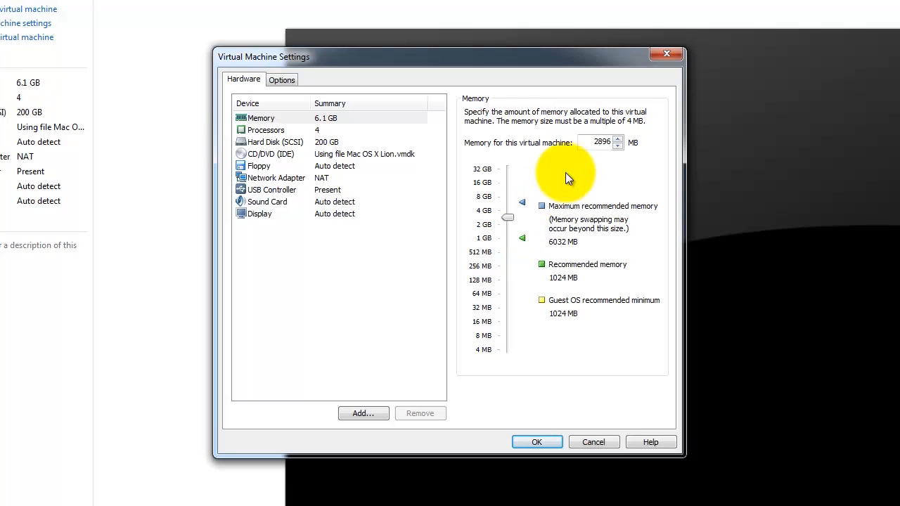
double_click(591, 140)
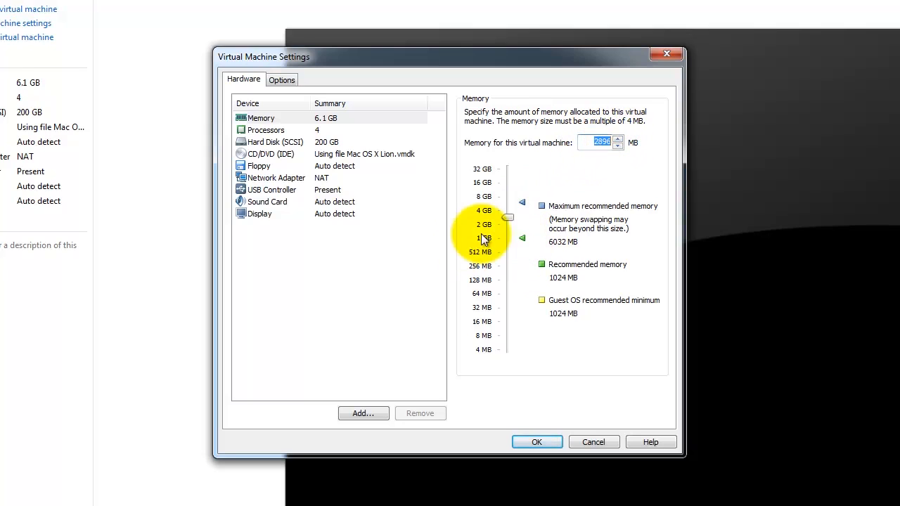
left_click_drag(509, 220, 513, 209)
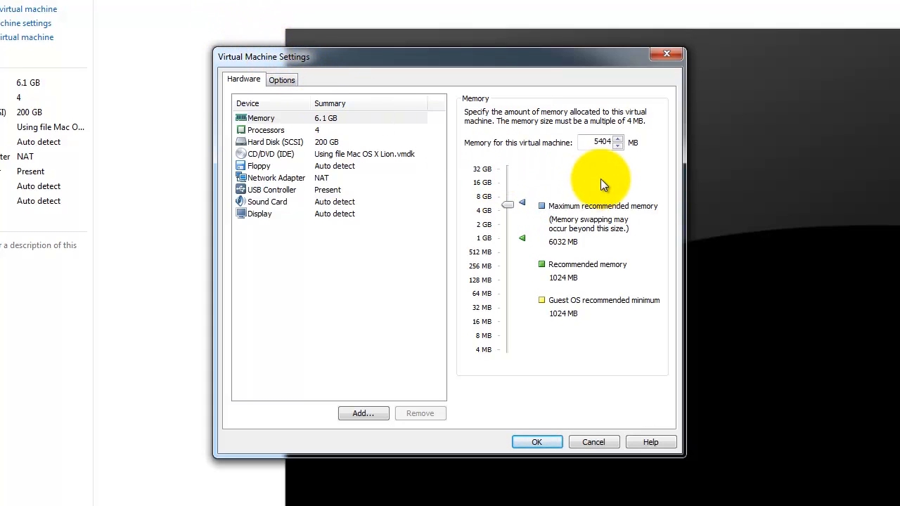
- Set the virtual machine's memory to 6000 MB and update the device summary
left_click_drag(587, 142, 619, 139)
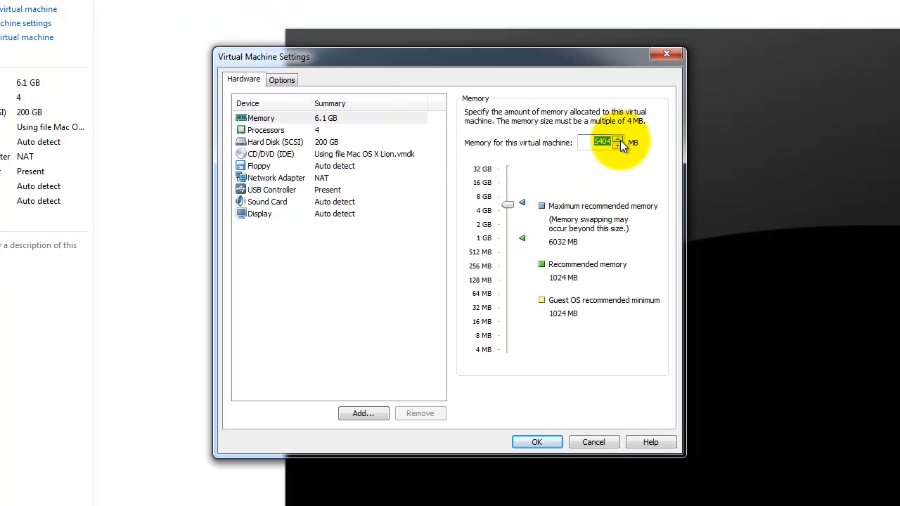
type("6000")
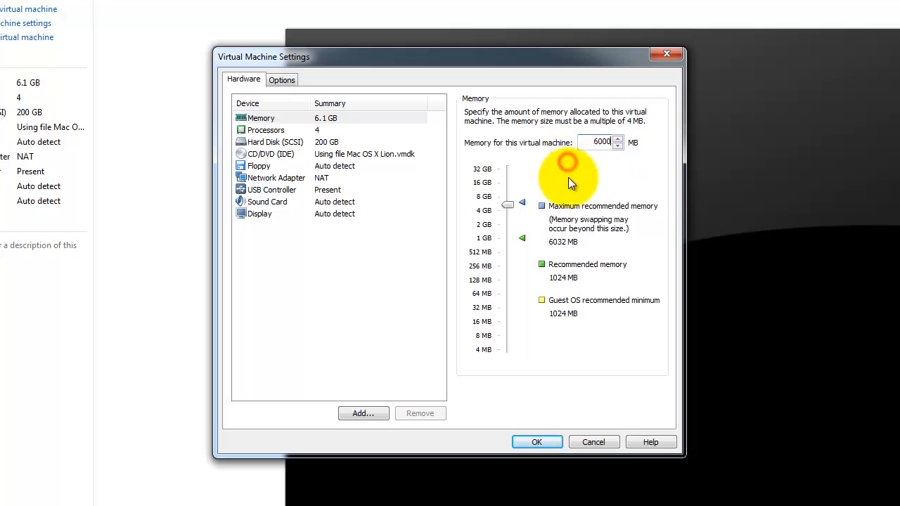
left_click(282, 128)
left_click(271, 118)
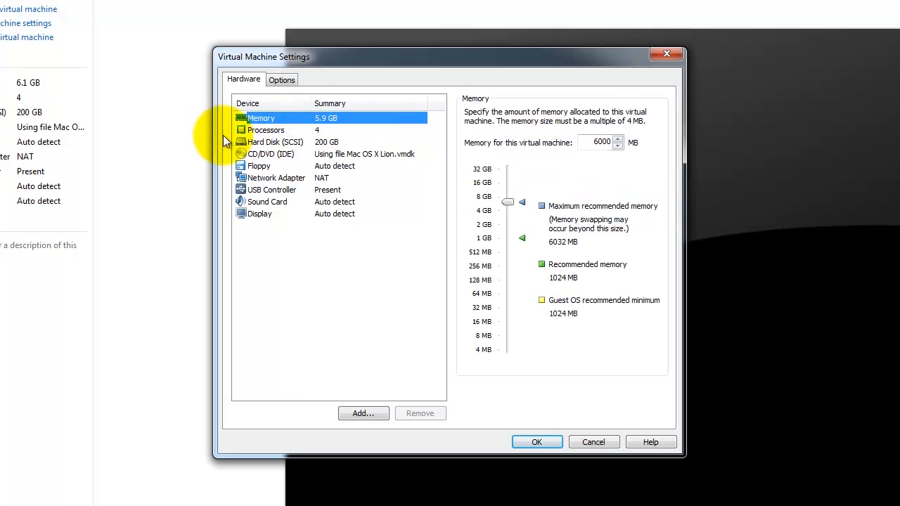
- Set the virtual machine's number of processors to 1
left_click(288, 129)
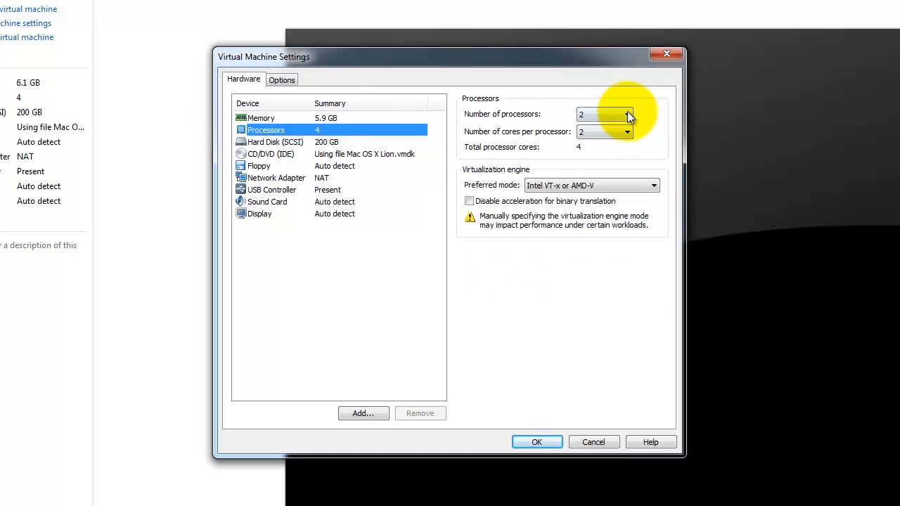
left_click(585, 116)
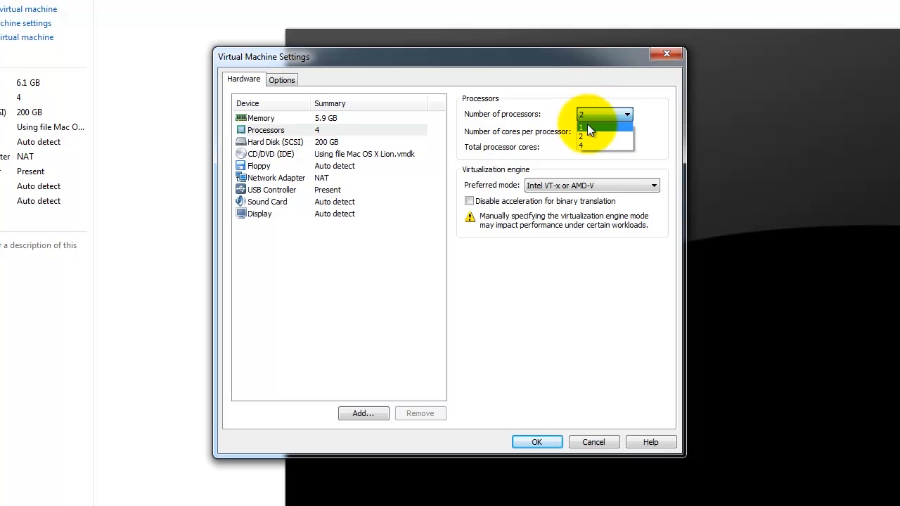
left_click(587, 127)
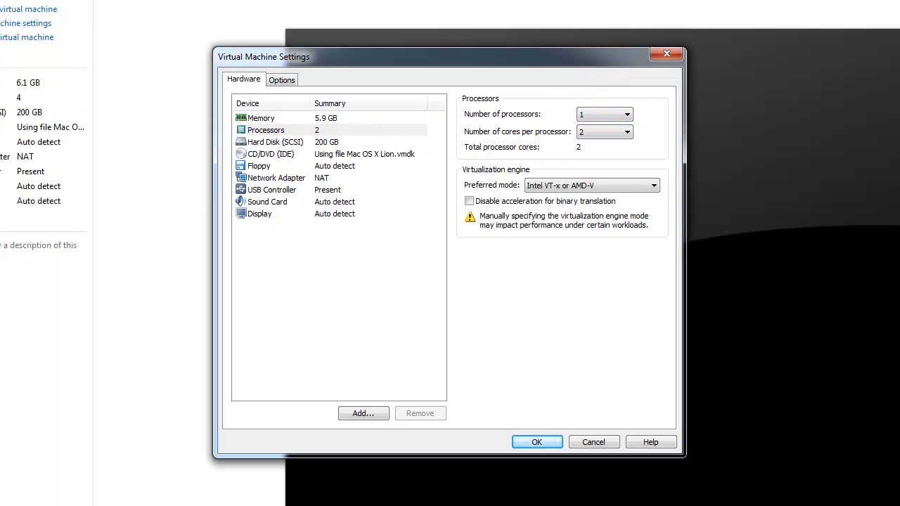
left_click(602, 115)
left_click(593, 127)
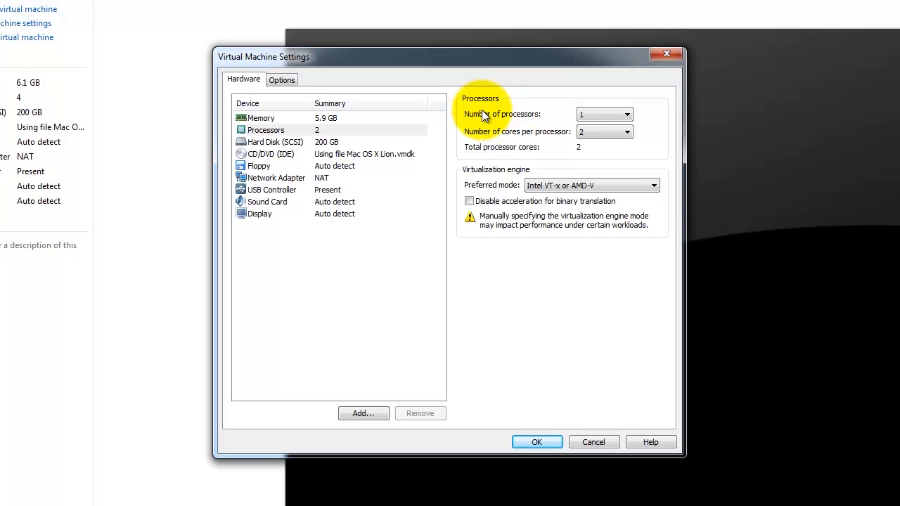
- Try 1 core per processor and return the number of cores per processor to 2
left_click(606, 132)
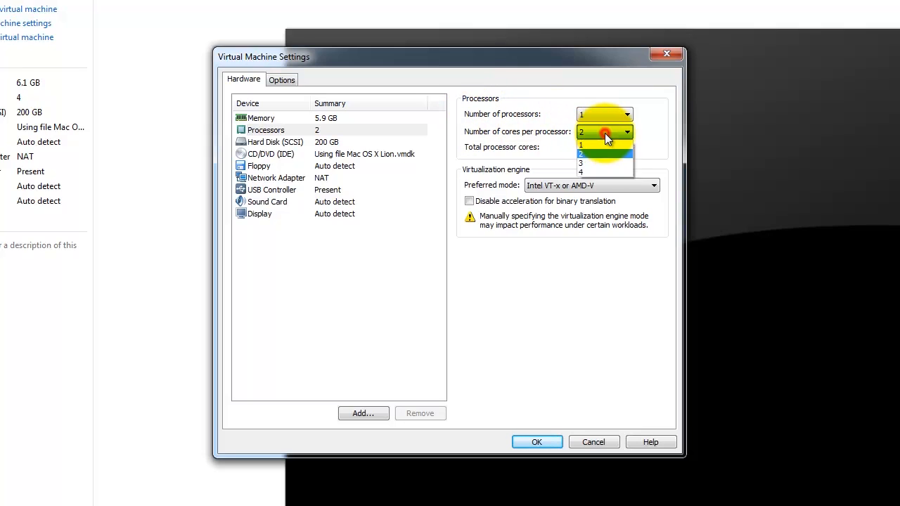
left_click(592, 145)
left_click(595, 130)
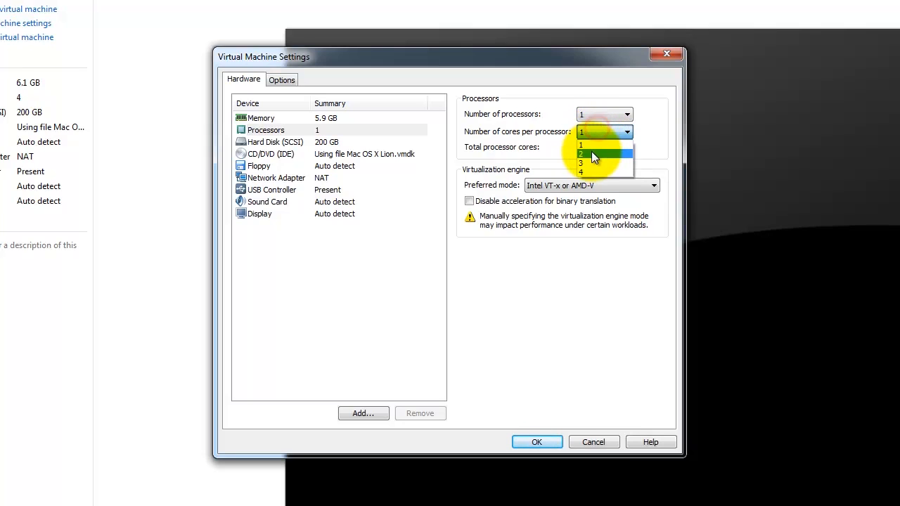
left_click(591, 153)
left_click(612, 140)
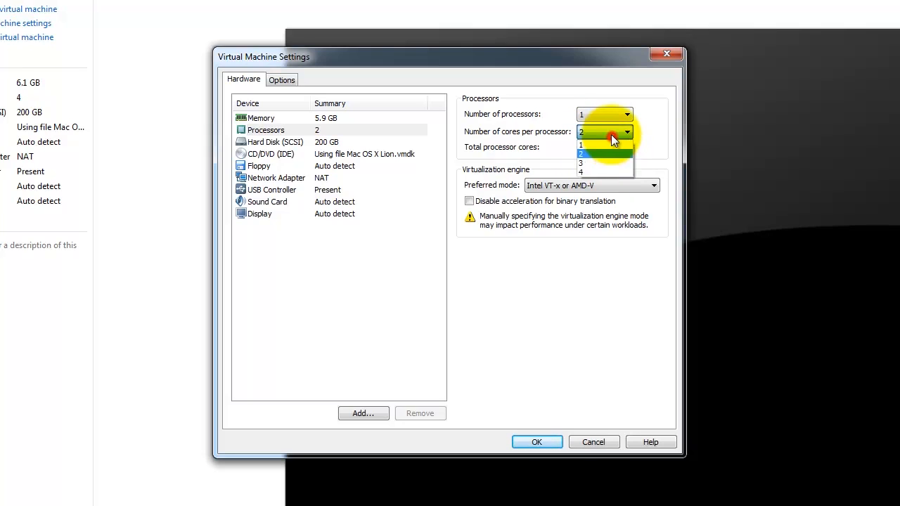
left_click(586, 154)
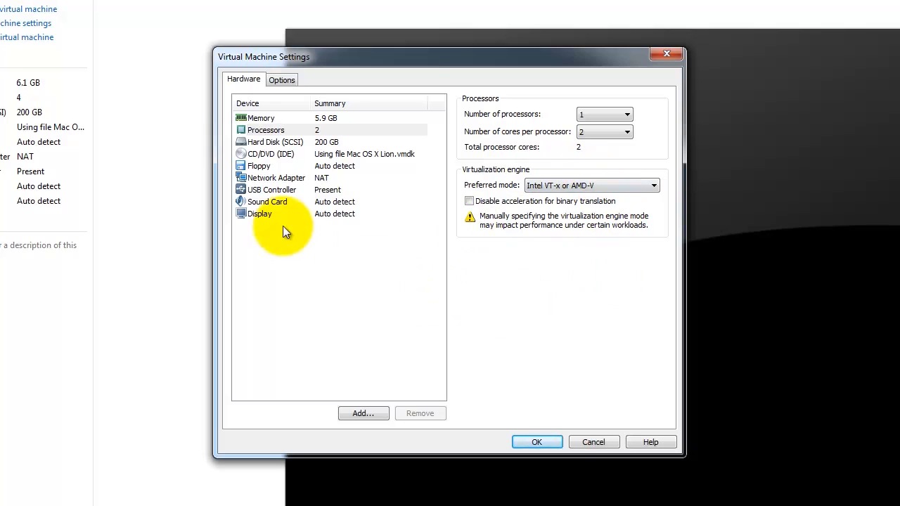
- Examine the hard disk settings, then look through the Windows user folder and its desktop folder
left_click(266, 142)
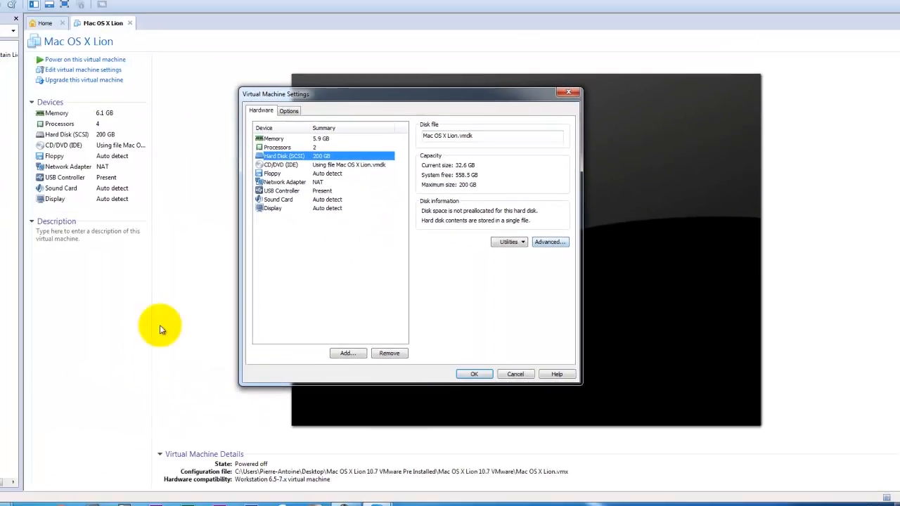
left_click(13, 498)
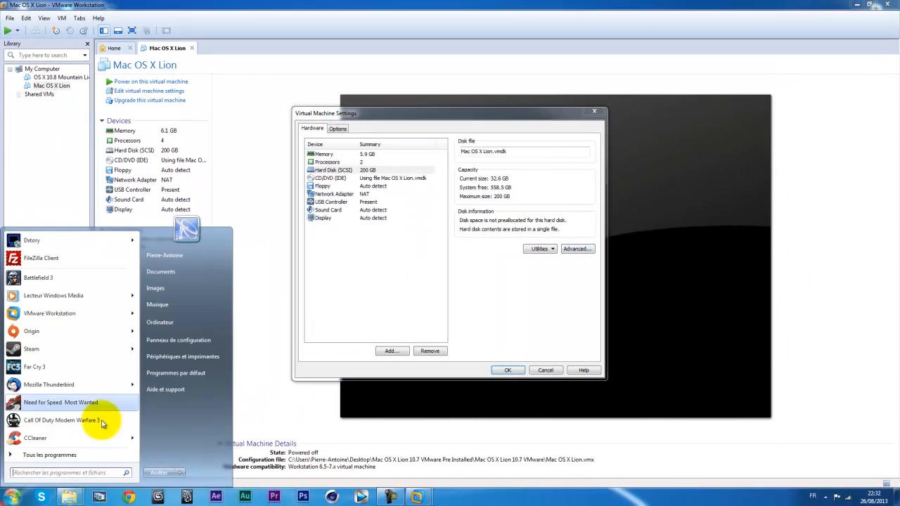
left_click(172, 303)
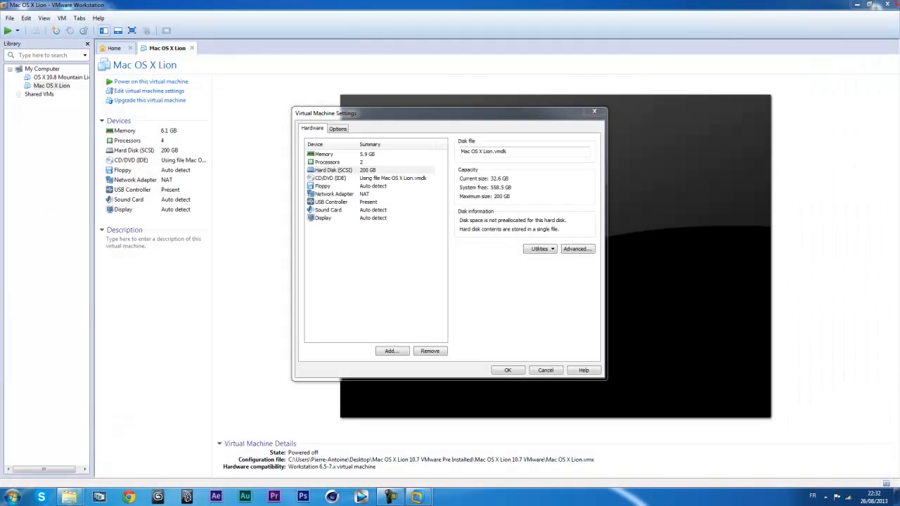
key("super")
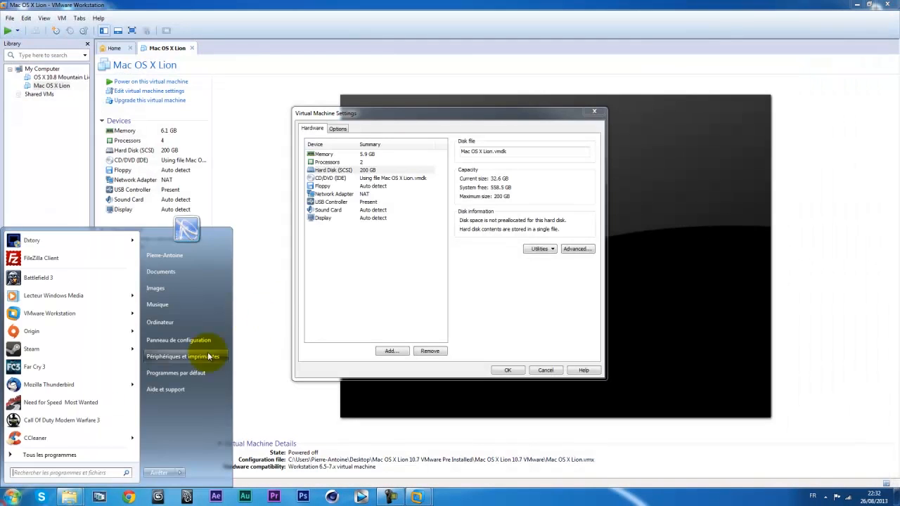
left_click(161, 256)
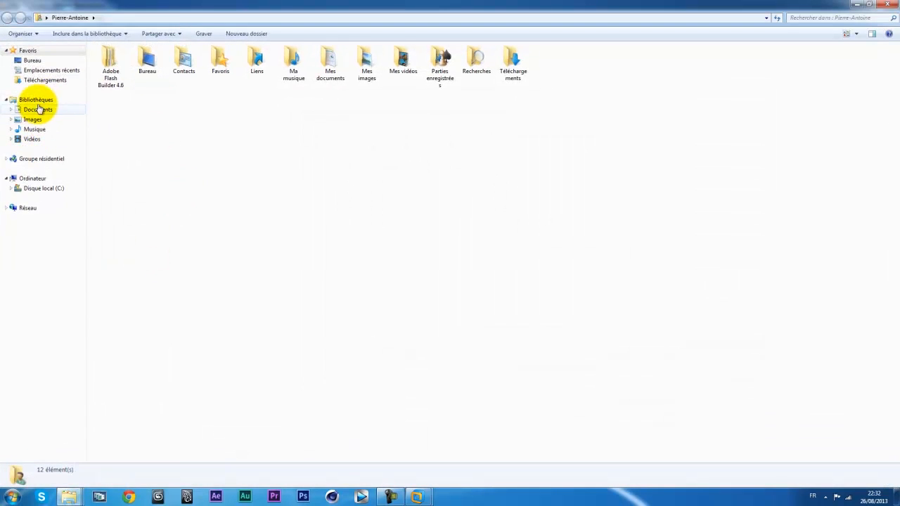
left_click(32, 60)
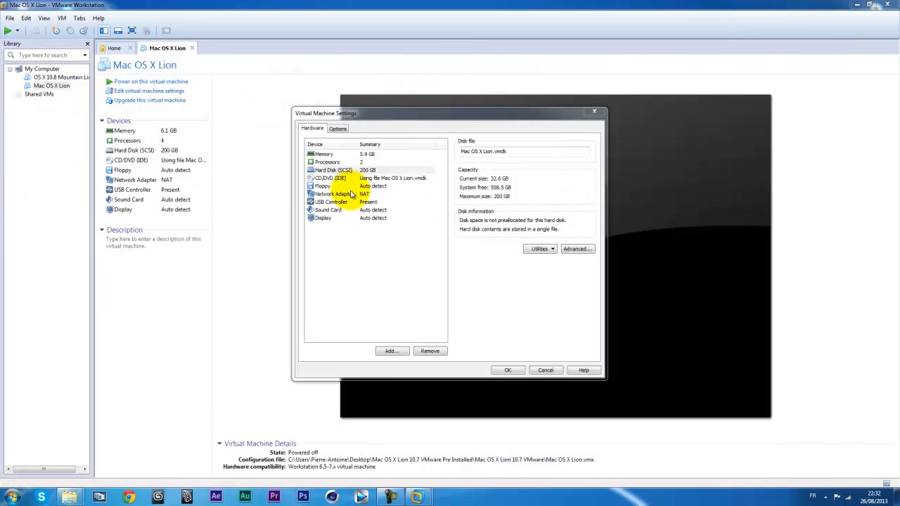
- Show the CD/DVD settings, browse for an ISO image and close the file browser without choosing one
left_click(331, 180)
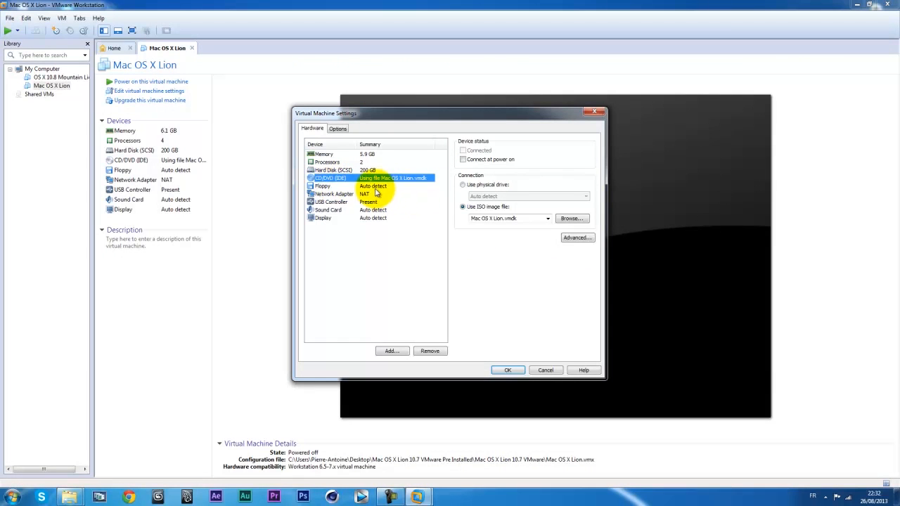
left_click(570, 219)
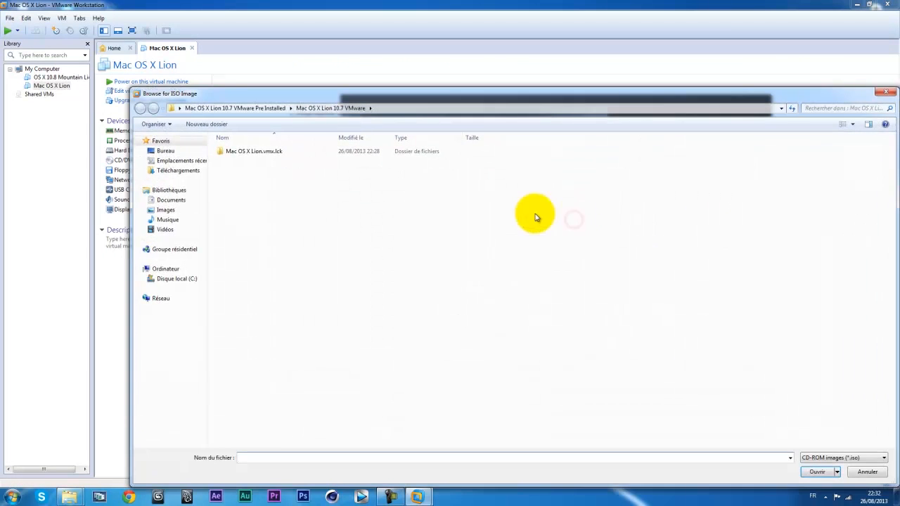
left_click(885, 91)
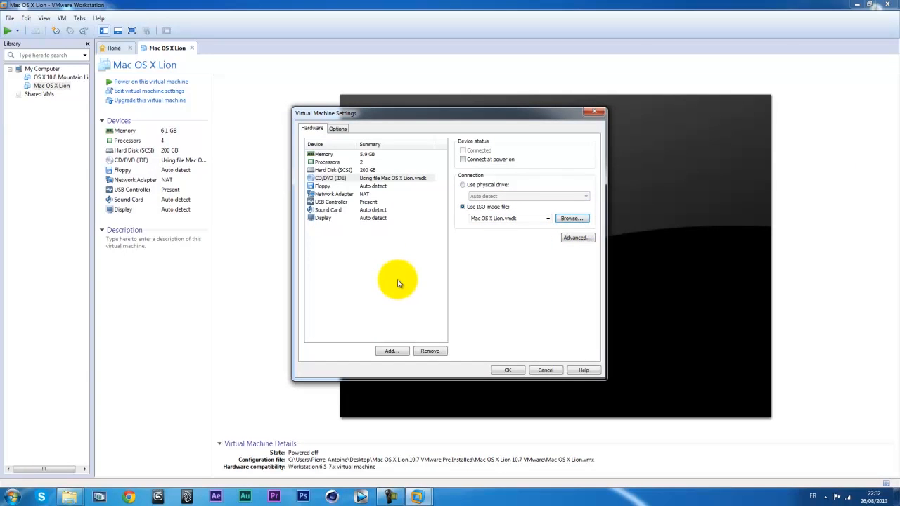
- Review the floppy, network adapter, USB controller, sound card and display settings, and apply the virtual machine settings
left_click(382, 188)
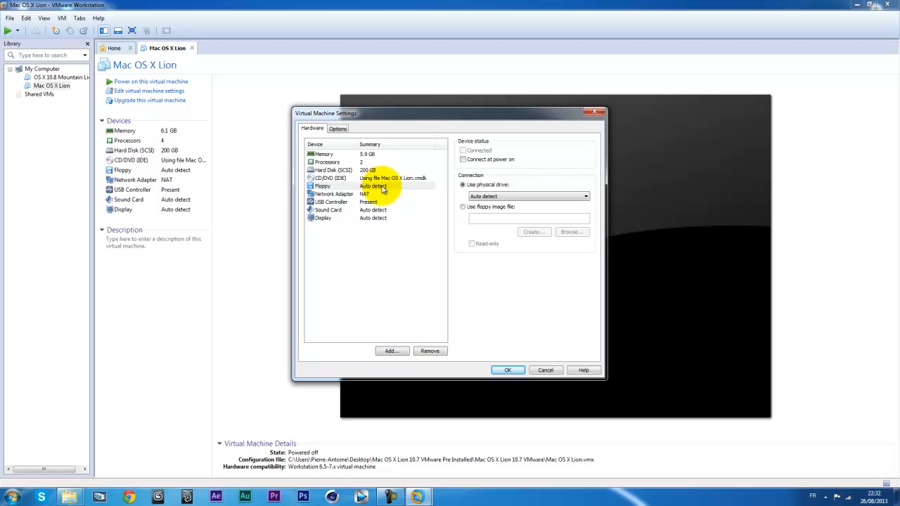
left_click(372, 195)
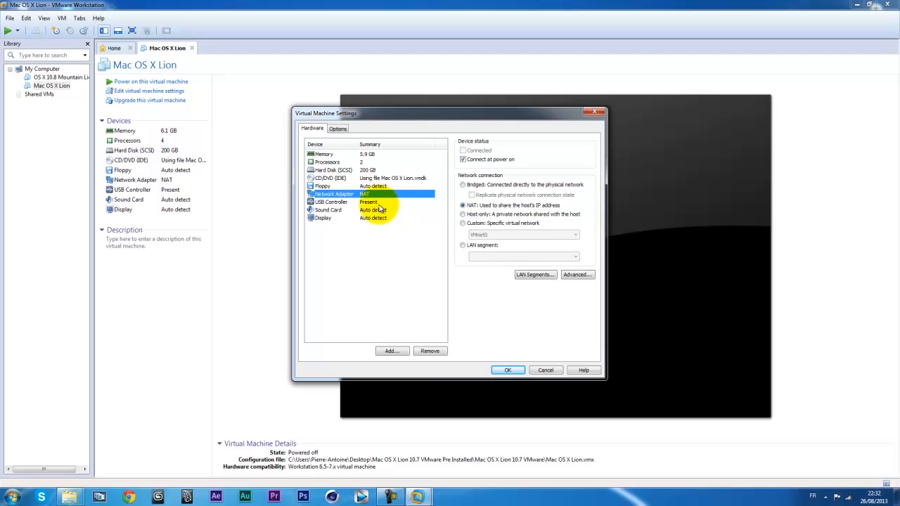
left_click(377, 202)
left_click(377, 210)
left_click(383, 219)
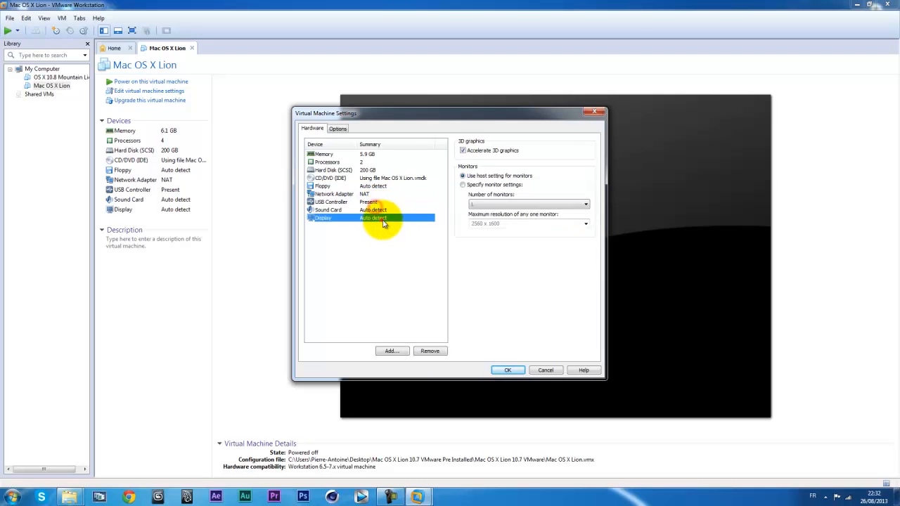
left_click(386, 251)
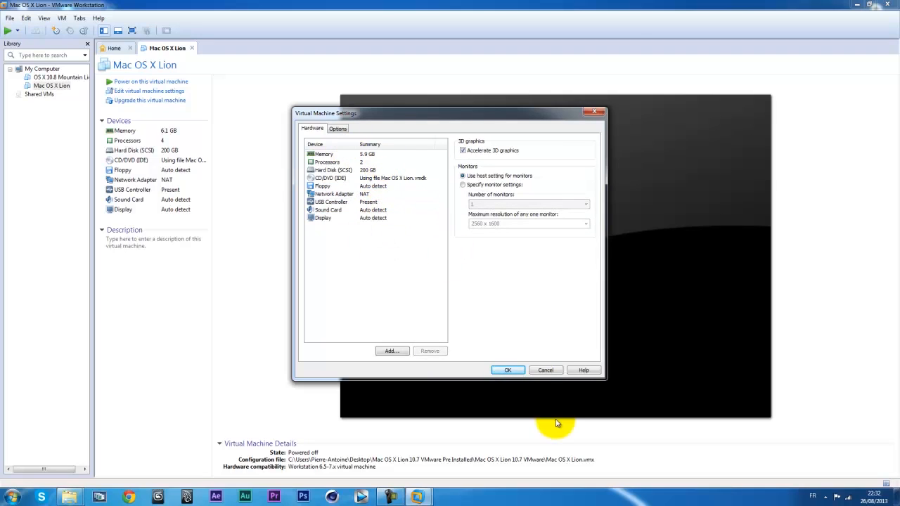
left_click(505, 369)
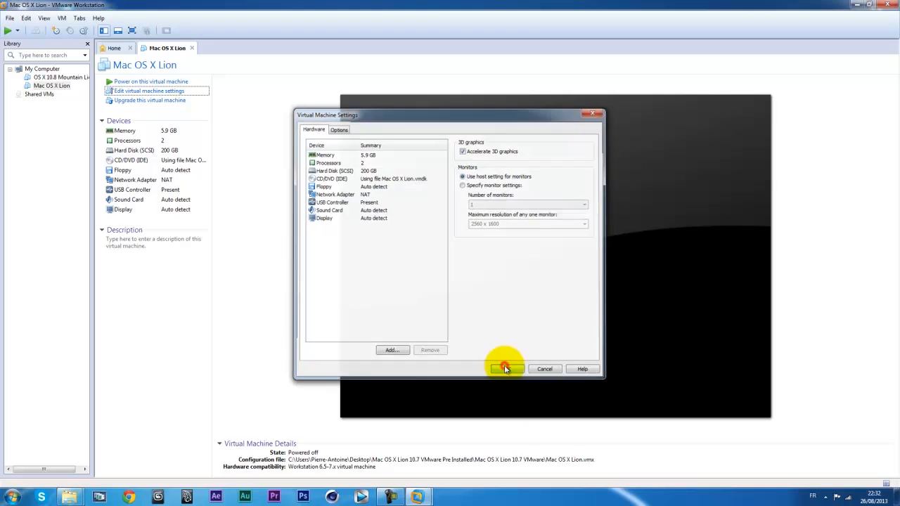
- Power on the Mac OS X Lion virtual machine, answer that it was copied, and display it in full screen
left_click(134, 82)
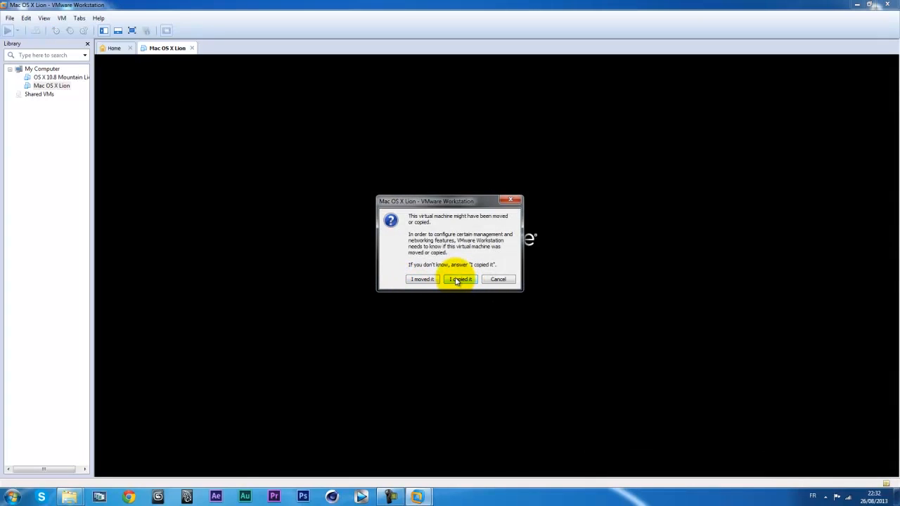
left_click(458, 280)
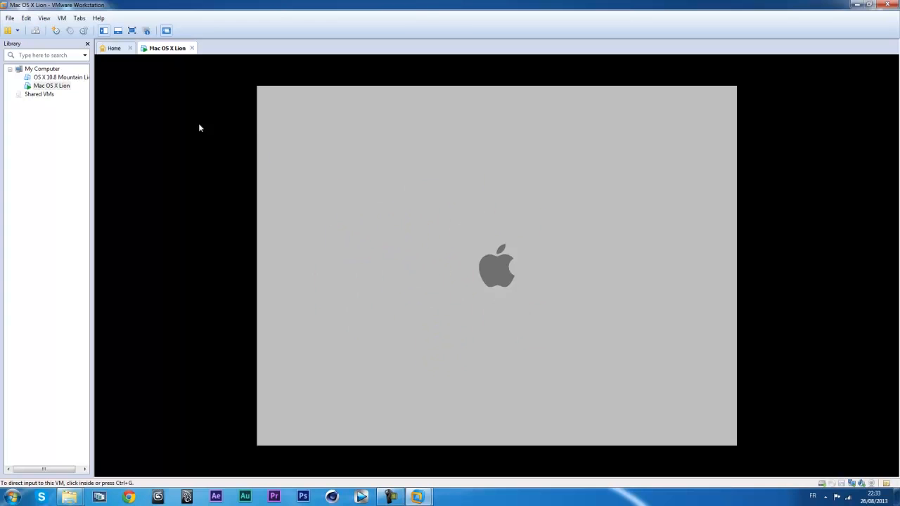
left_click(133, 30)
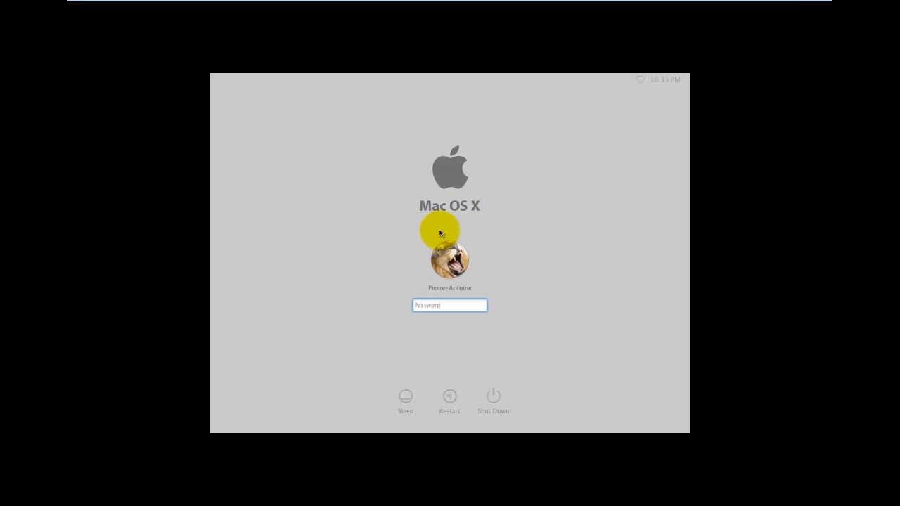
- Enter the account password to log in to Mac OS X and close the Préférences Système window
type("•••")
left_click(480, 305)
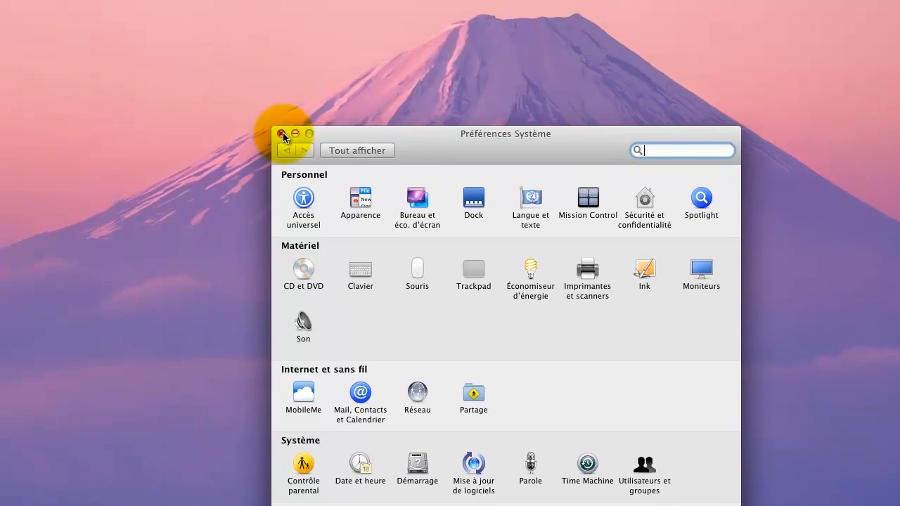
left_click(283, 136)
- Examine the basic and detailed information about this Mac, close it, and briefly open the Spotlight search
left_click(20, 13)
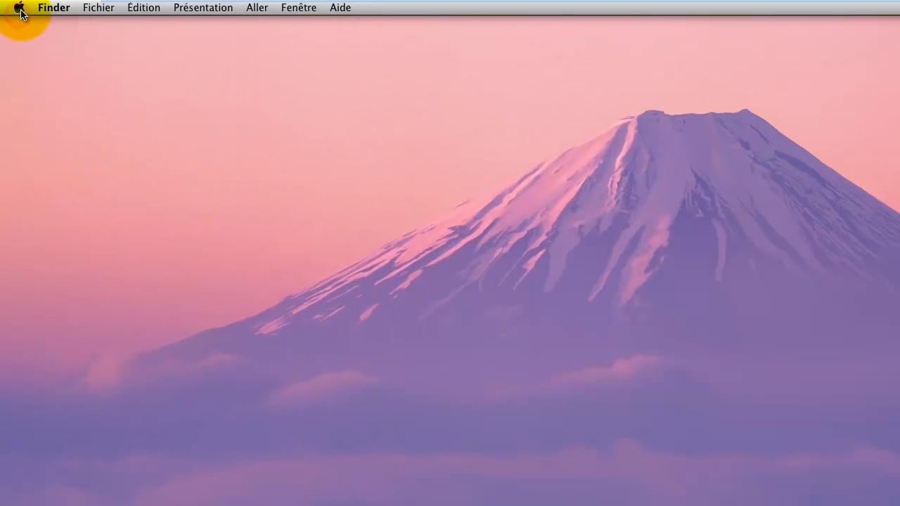
left_click(35, 24)
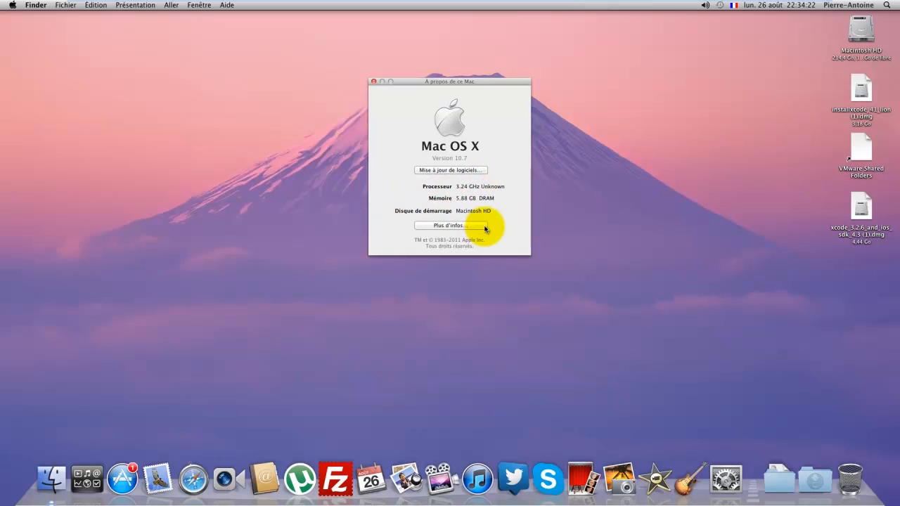
left_click(451, 226)
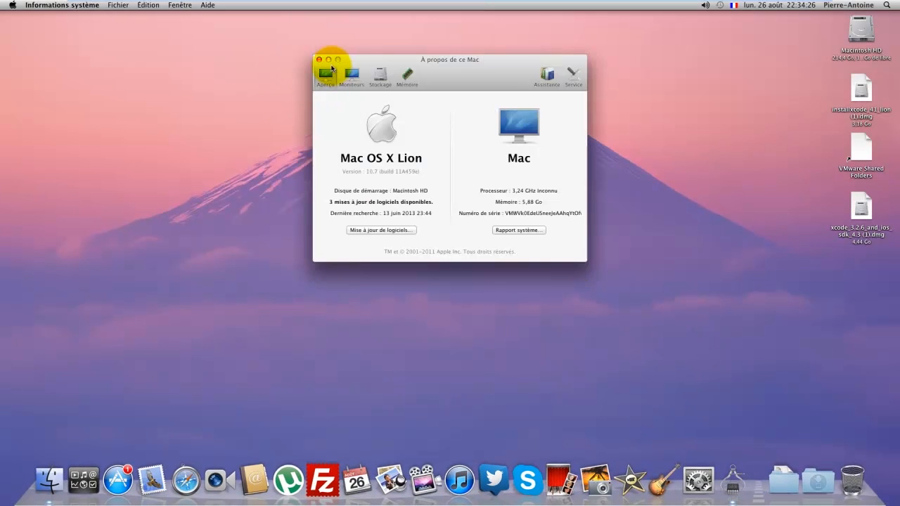
left_click(320, 60)
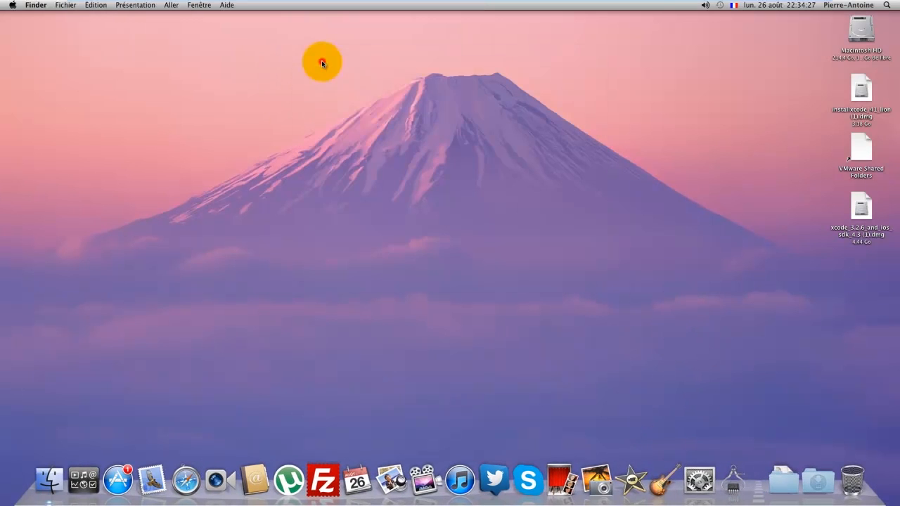
left_click(889, 5)
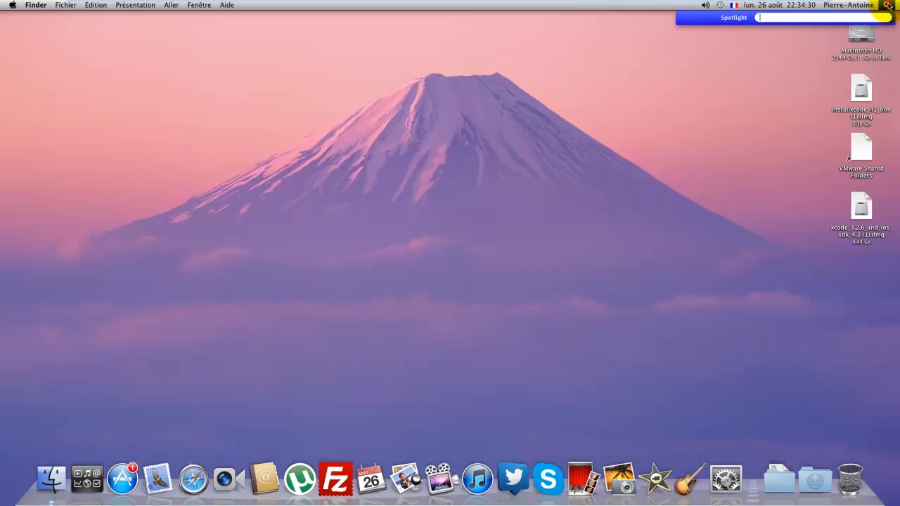
left_click(778, 50)
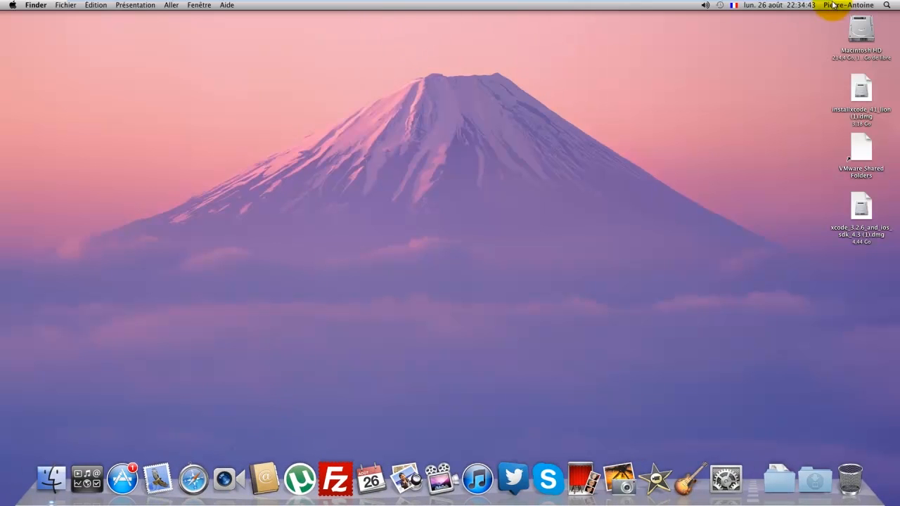
- Leave full-screen mode and return the Mac OS X Lion virtual machine to the windowed view
mouse_move(583, 3)
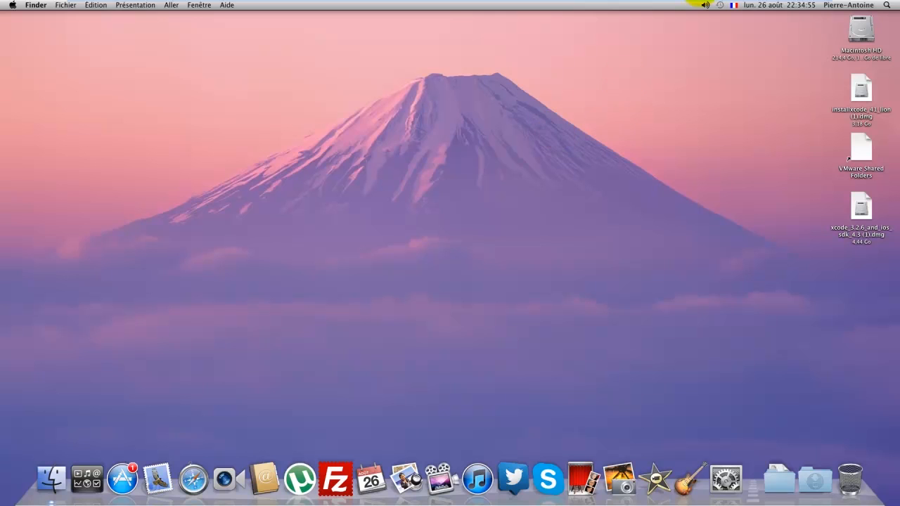
mouse_move(714, 3)
left_click(810, 7)
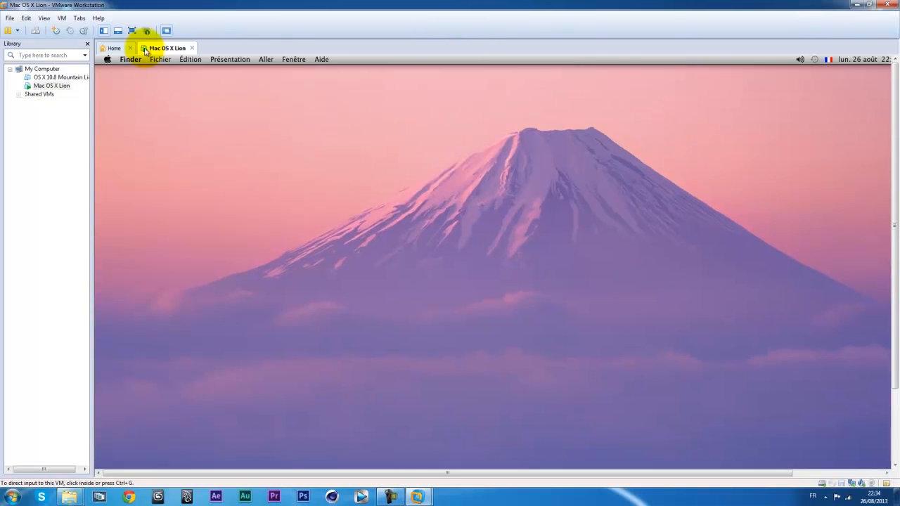
- Shut down the Mac OS X guest system, confirm the shutdown, and close VMware Workstation
left_click(107, 60)
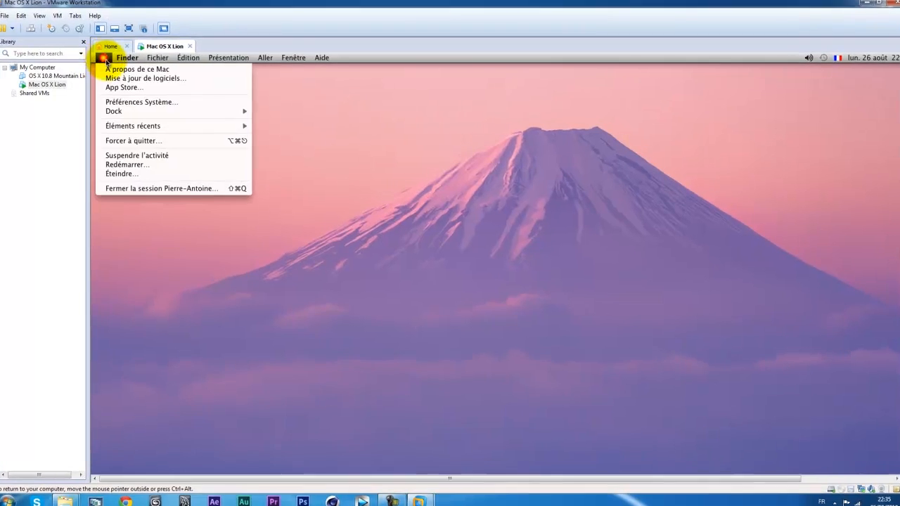
left_click(67, 185)
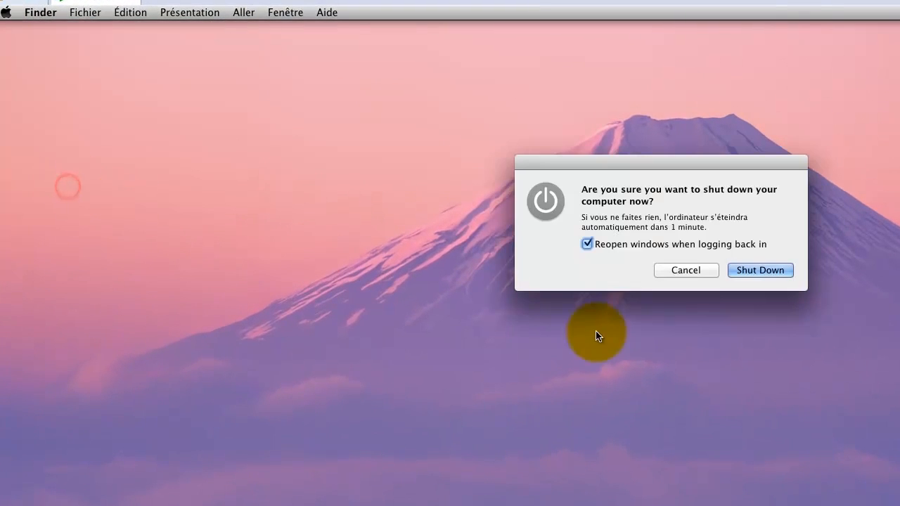
left_click(769, 261)
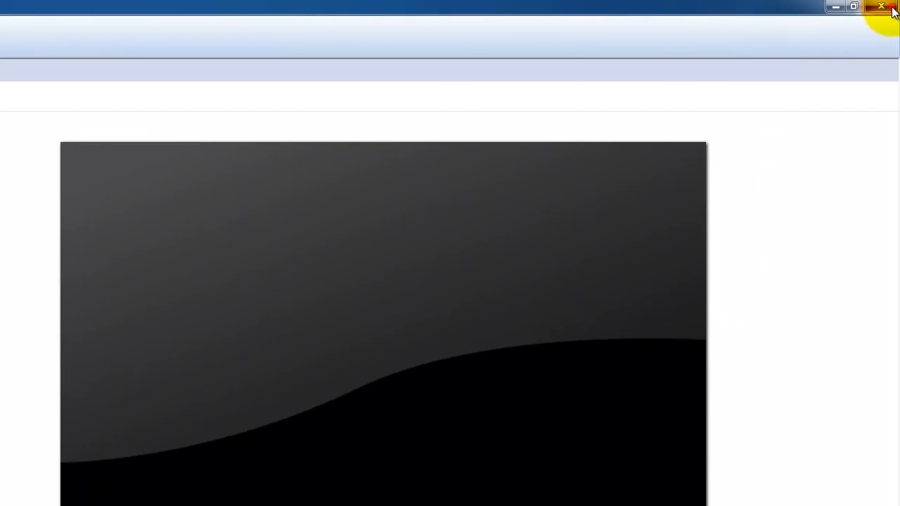
left_click(890, 7)
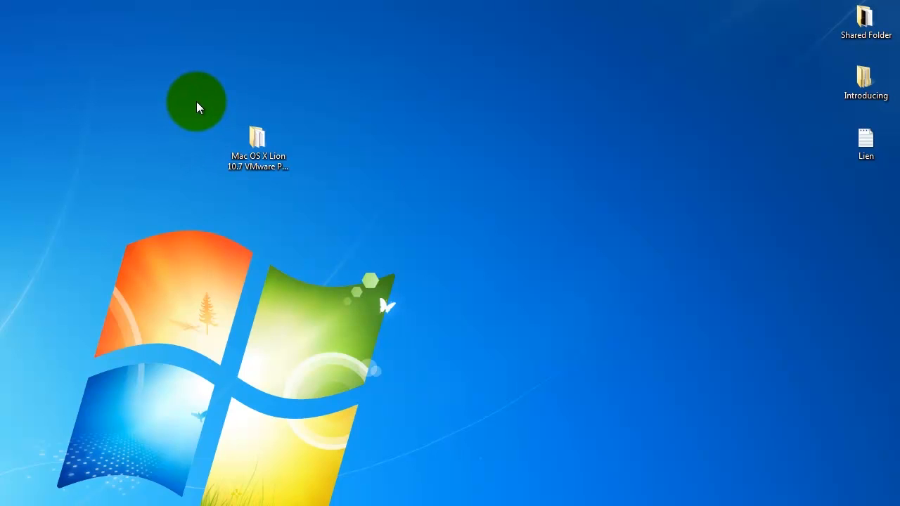